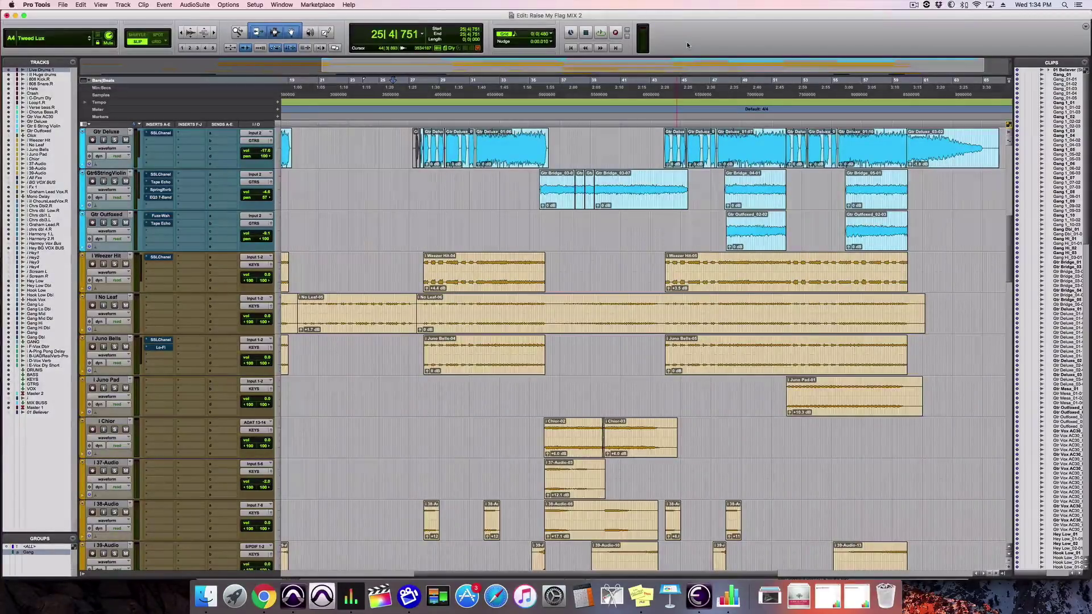
# Show the mixer and compare the playing song with all plug-ins bypassed and active, leaving the plug-ins active.
pyautogui.press('super+equal')
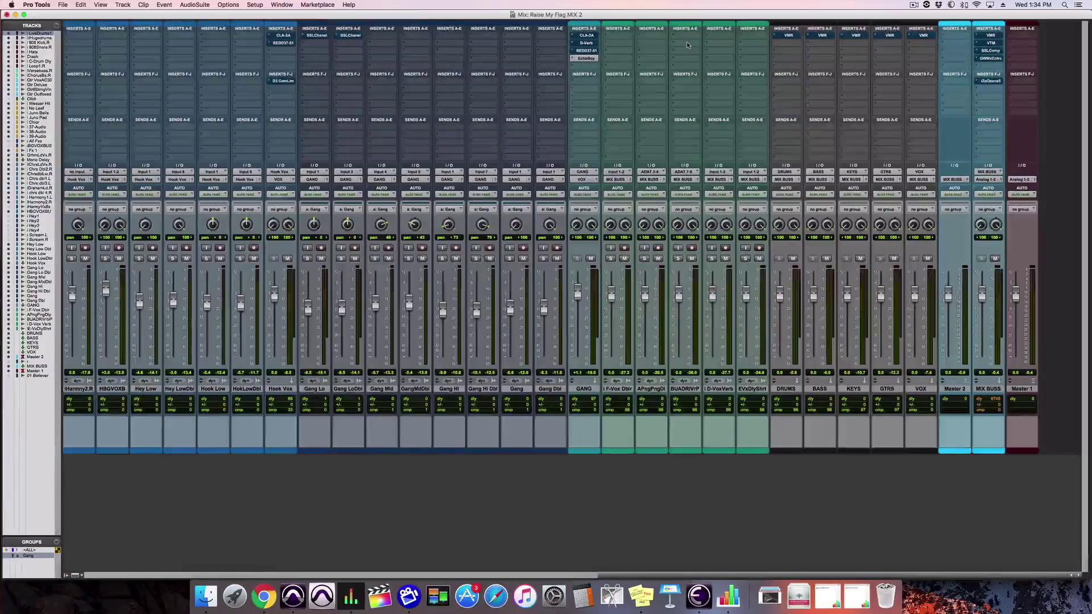
pyautogui.press('super+equal')
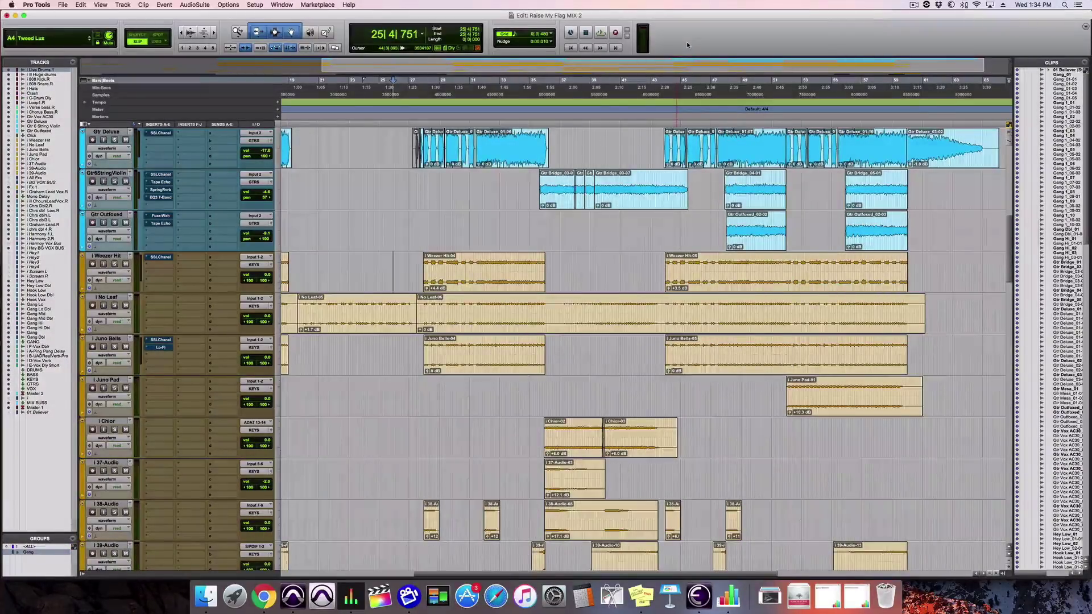
pyautogui.press('super+equal')
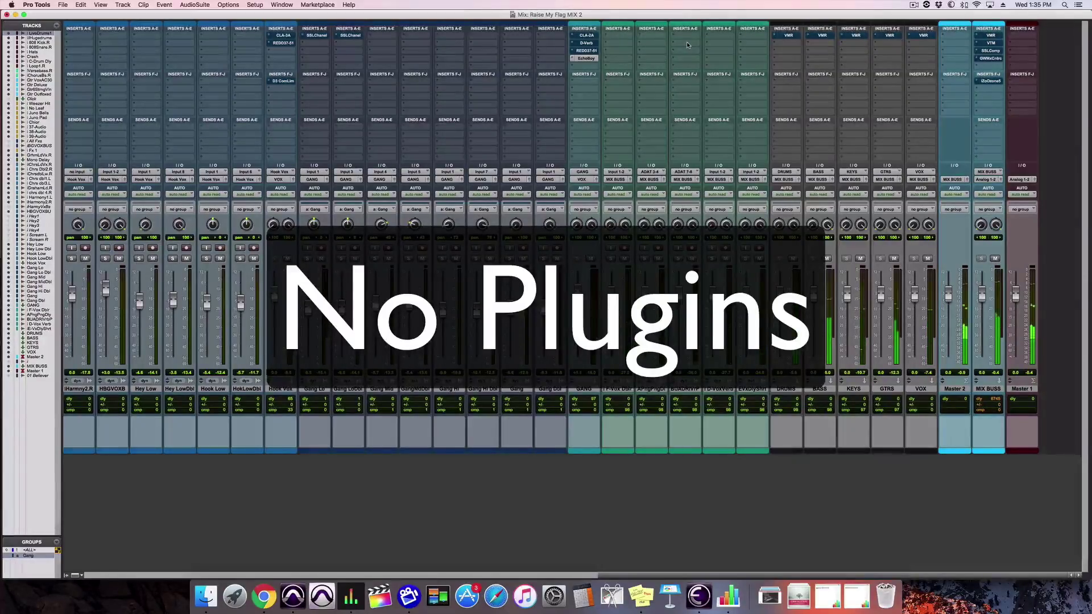
pyautogui.keyDown('ctrl'); pyautogui.keyDown('alt'); pyautogui.keyDown('super'); pyautogui.click(994, 37); pyautogui.keyUp('super'); pyautogui.keyUp('alt'); pyautogui.keyUp('ctrl')
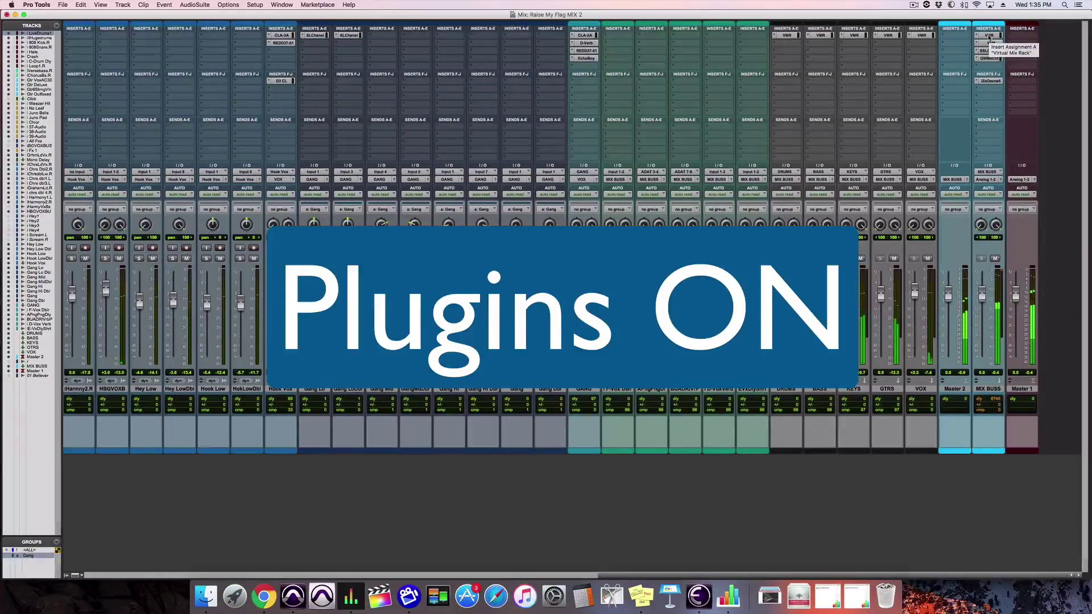
pyautogui.keyDown('ctrl'); pyautogui.keyDown('alt'); pyautogui.keyDown('super'); pyautogui.click(989, 36); pyautogui.keyUp('super'); pyautogui.keyUp('alt'); pyautogui.keyUp('ctrl')
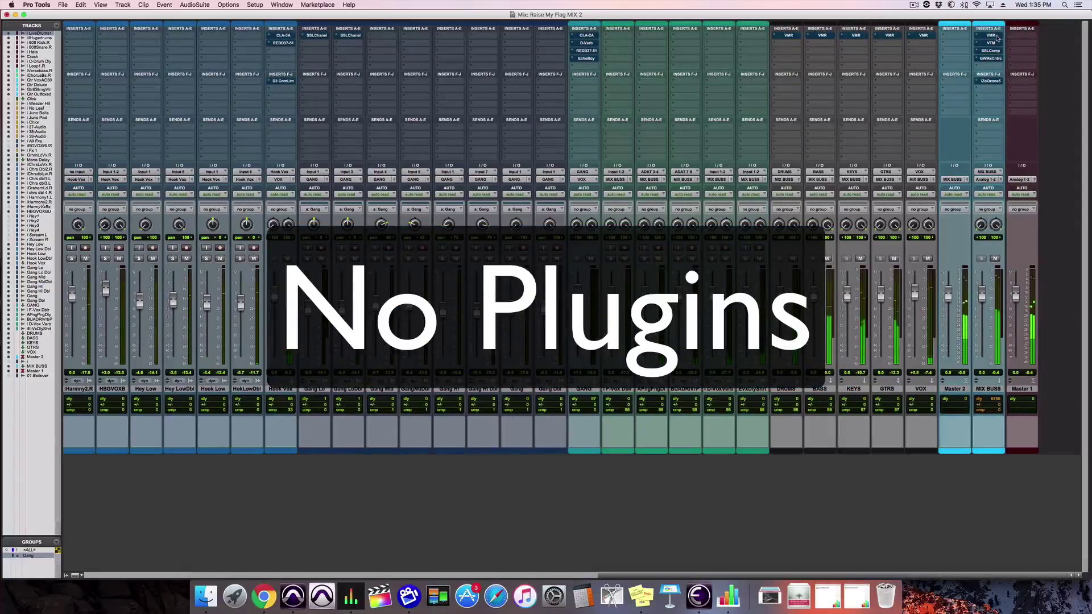
pyautogui.keyDown('ctrl'); pyautogui.keyDown('alt'); pyautogui.keyDown('super'); pyautogui.click(996, 37); pyautogui.keyUp('super'); pyautogui.keyUp('alt'); pyautogui.keyUp('ctrl')
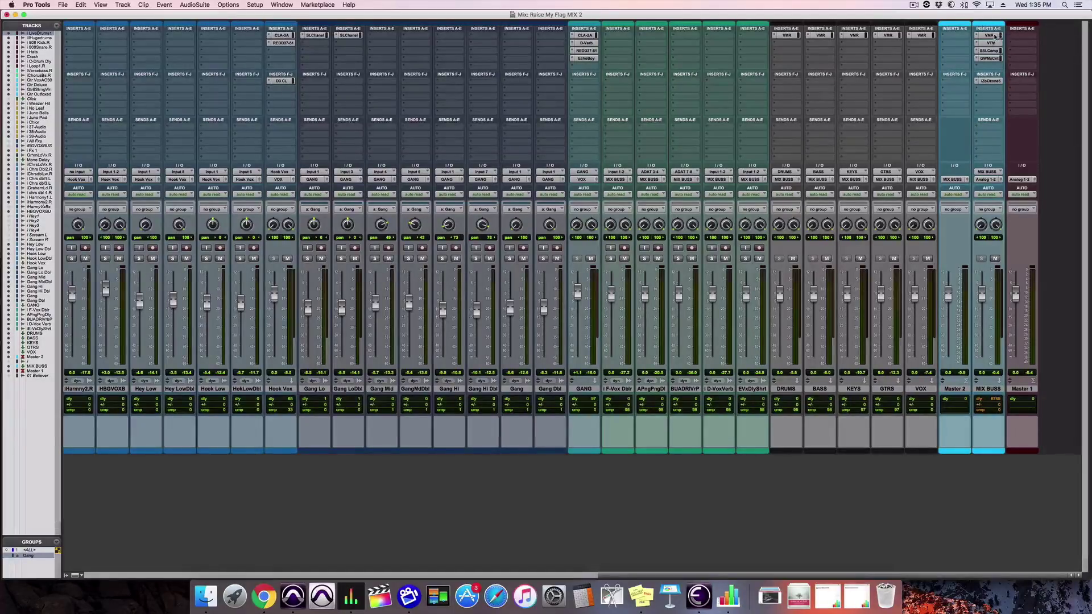
# Review the Virtual Mix Rack, Virtual Tape Machines and GW MixCentric settings on the MIX BUSS track and stop playback.
pyautogui.click(992, 36)
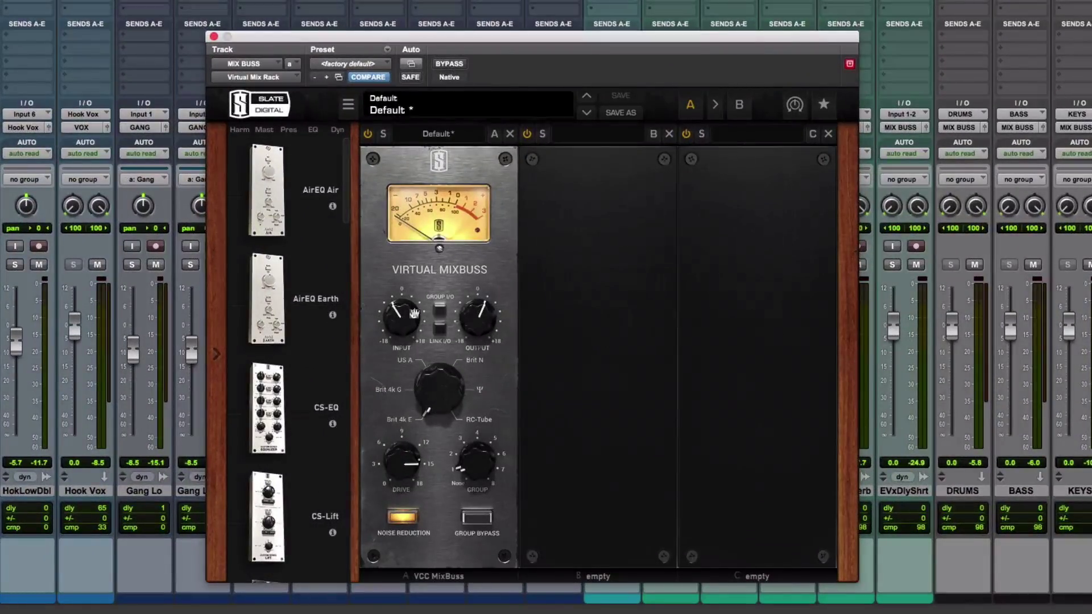
pyautogui.click(213, 37)
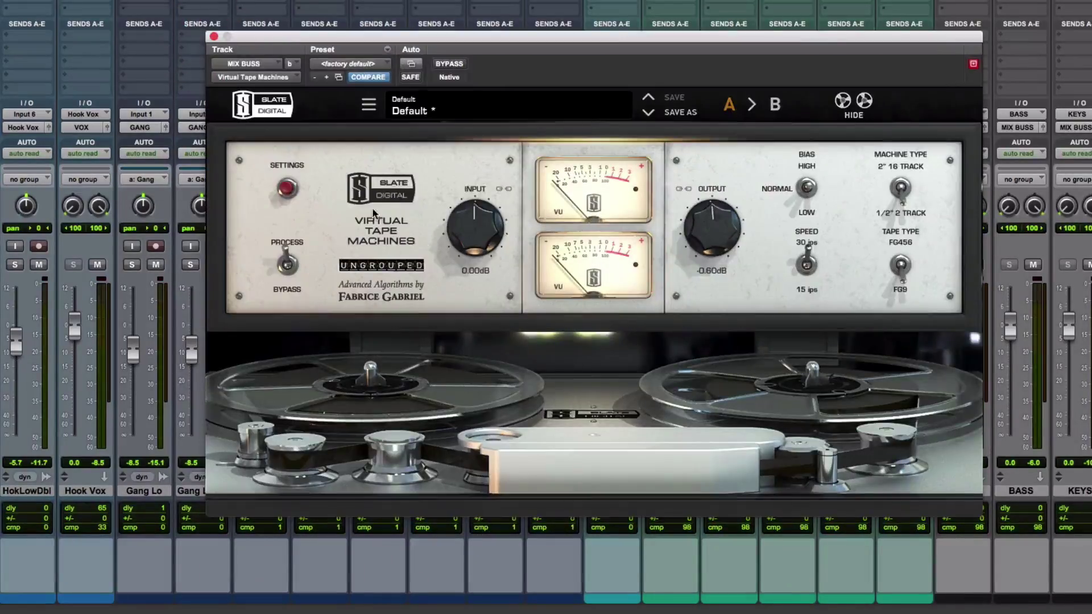
pyautogui.click(214, 37)
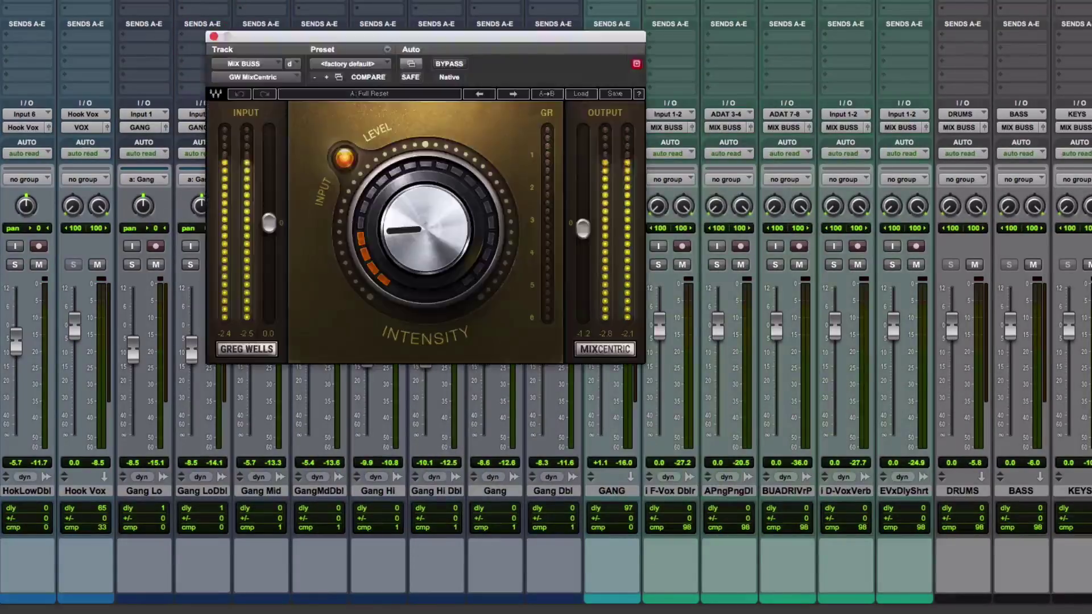
pyautogui.press('space')
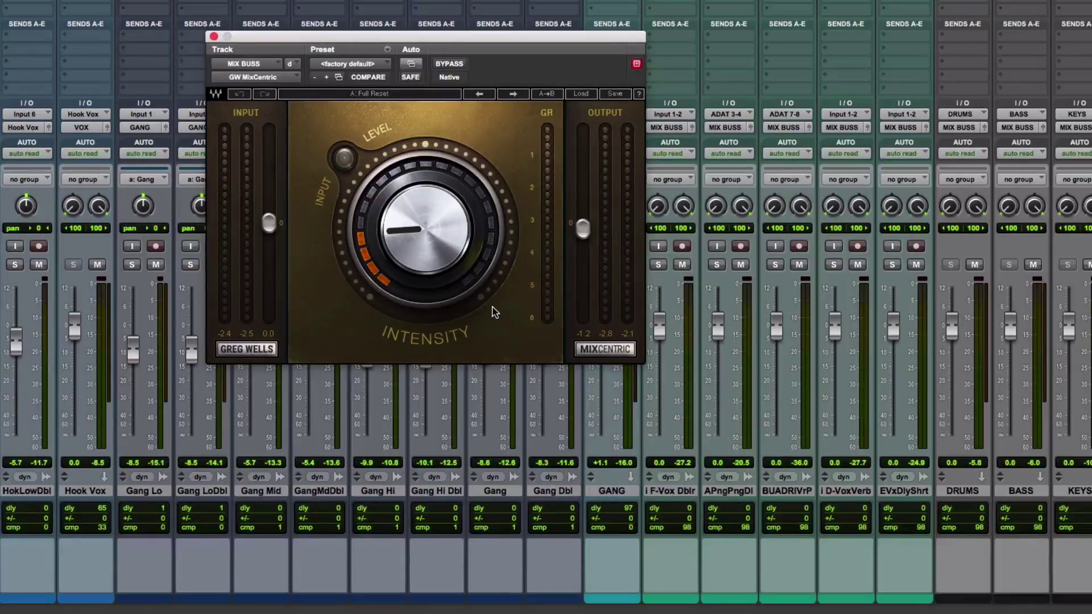
pyautogui.click(214, 36)
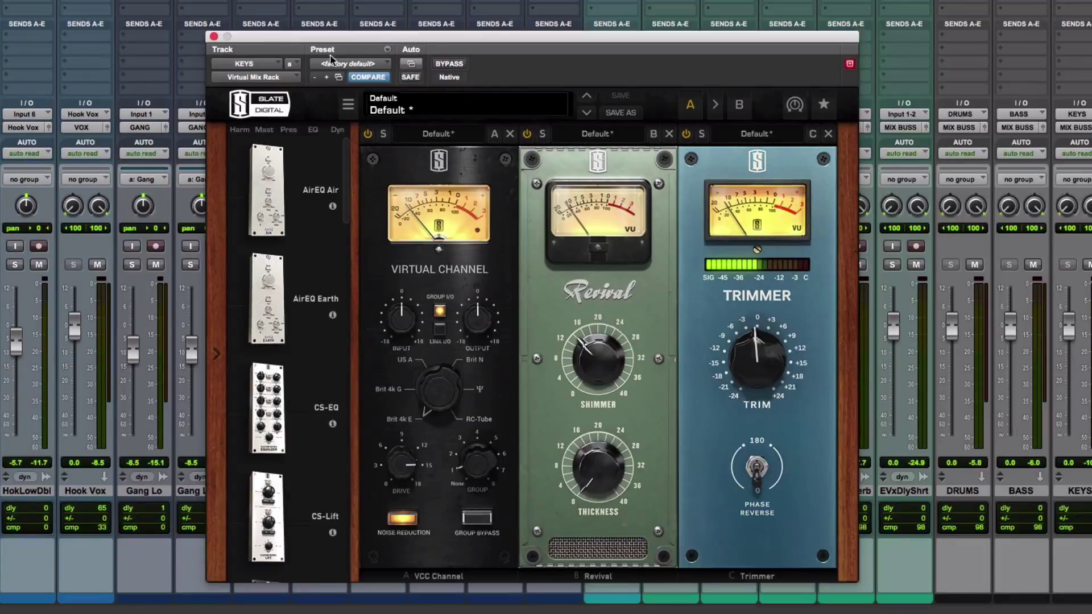
# Review the Virtual Mix Rack on the KEYS track, and the REDD37-51 and EchoBoy plug-ins on the GANG track.
pyautogui.click(214, 36)
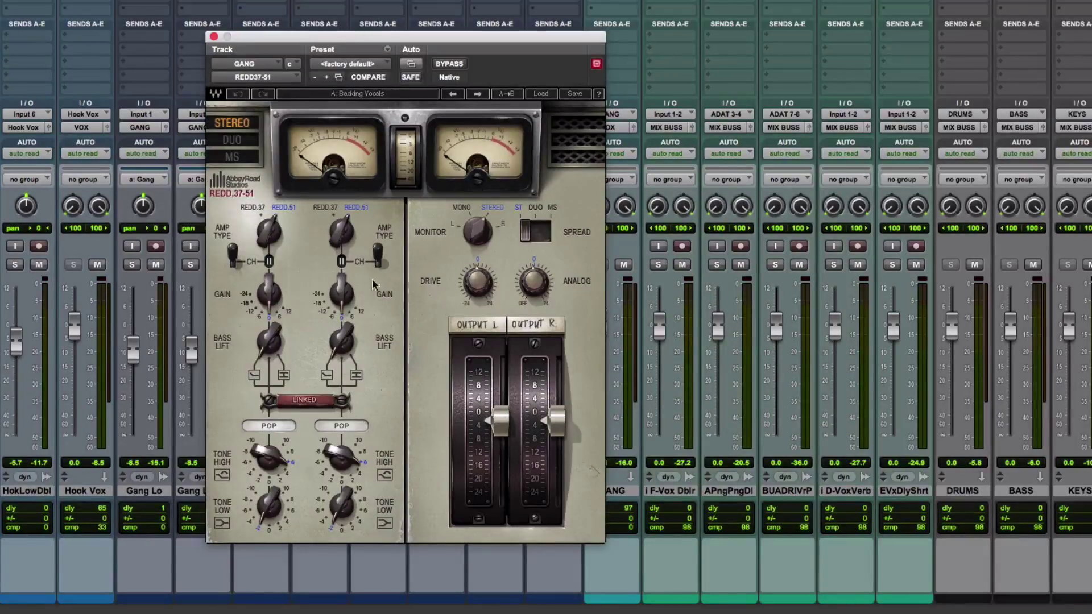
pyautogui.click(214, 35)
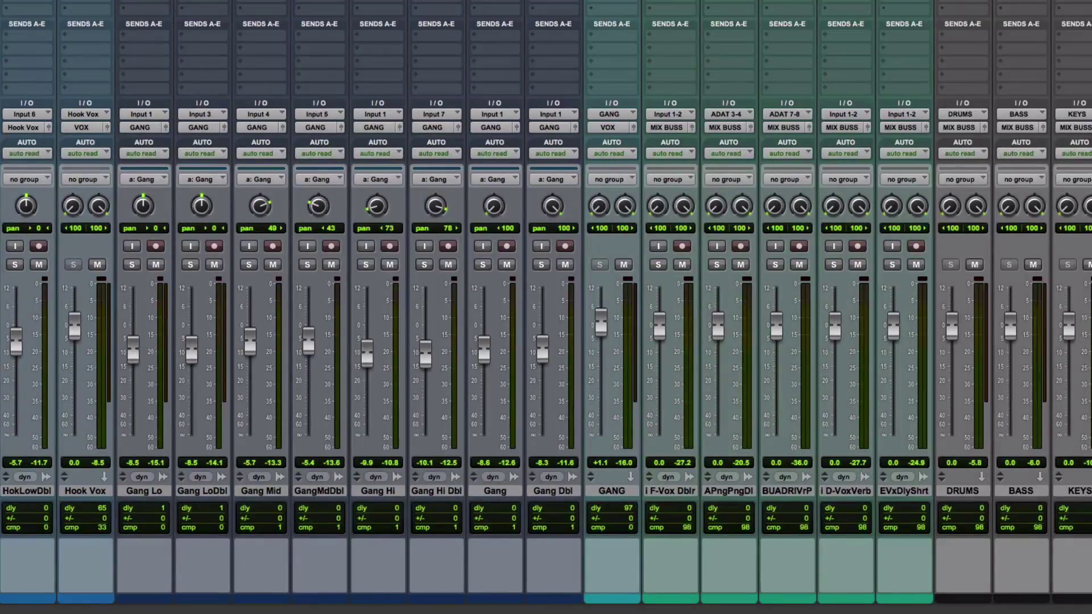
pyautogui.click(615, 1)
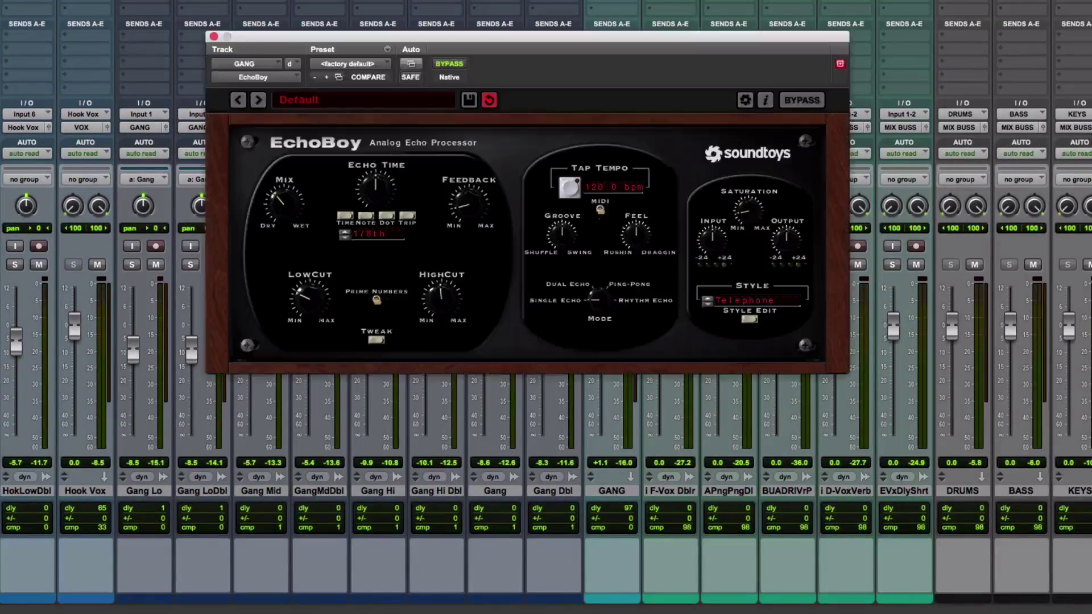
pyautogui.click(214, 37)
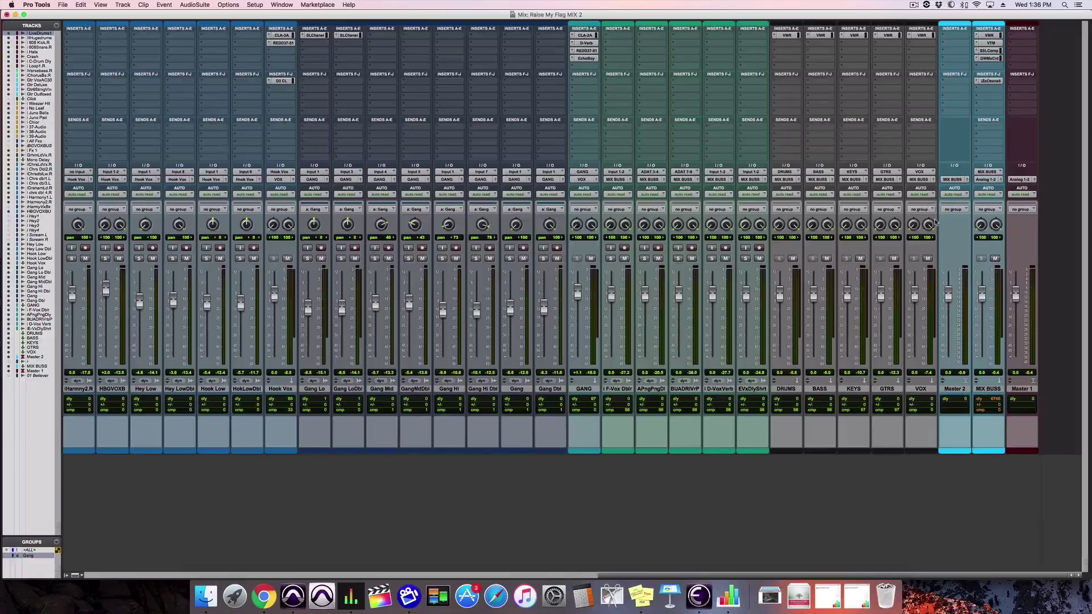
# Solo the Weezer Hit track and play its Weezer Hit-04 clip from the timeline.
pyautogui.hscroll(-15, 529, 317)
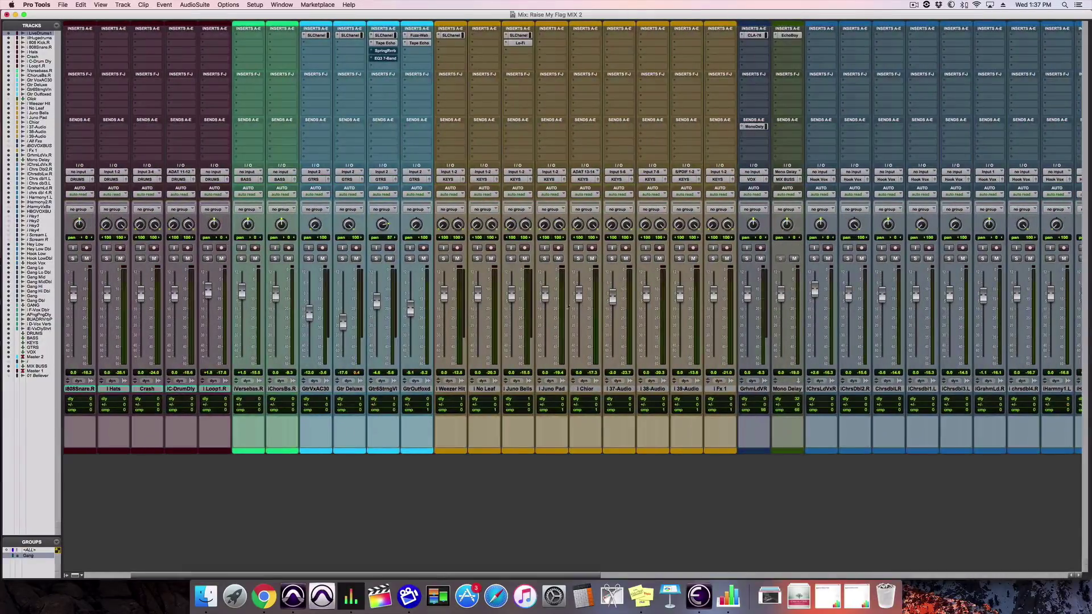
pyautogui.click(444, 258)
pyautogui.press('super+equal')
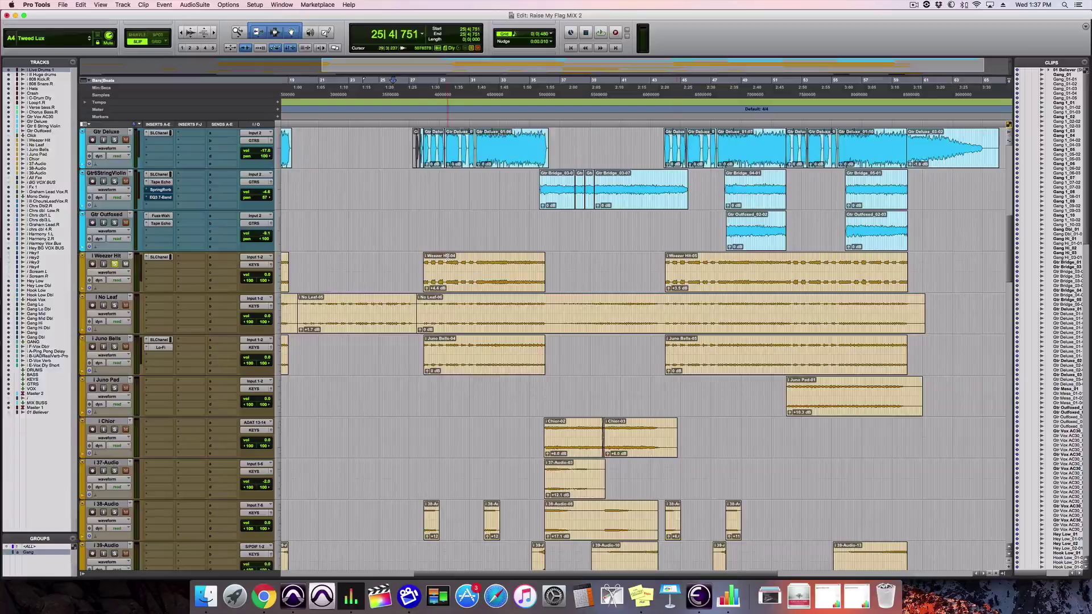
pyautogui.click(482, 279)
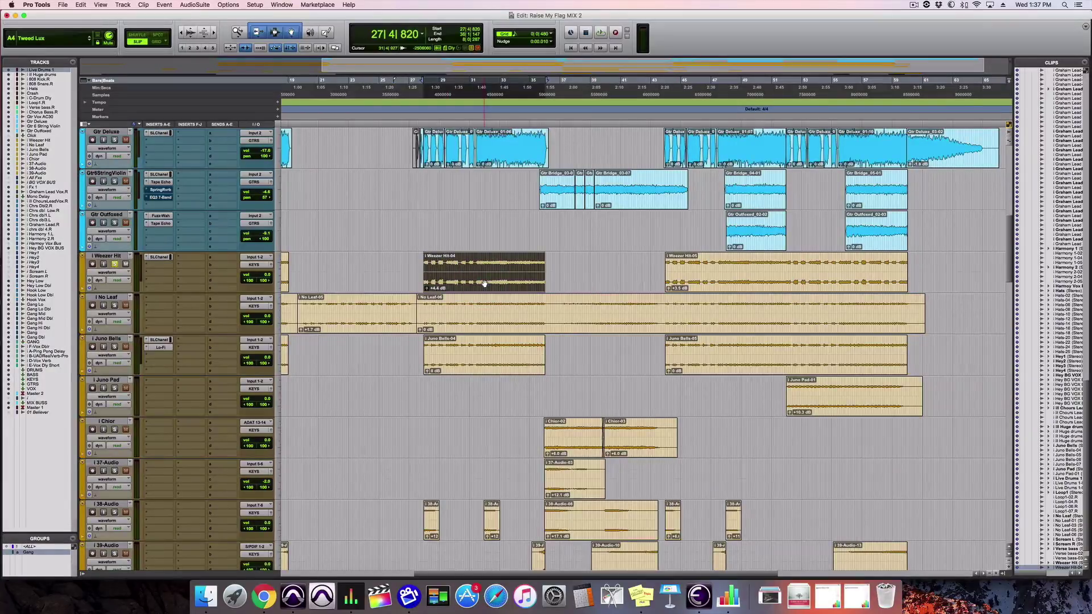
pyautogui.press('space')
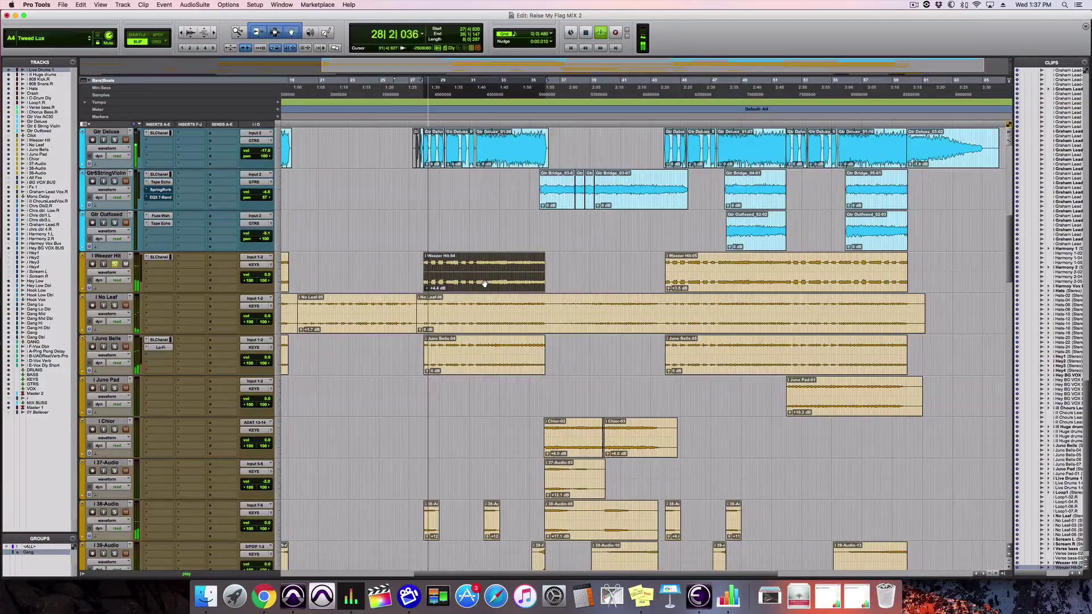
# Bypass the Virtual Mix Rack on KEYS and the Virtual Mix Rack, Virtual Tape Machines and GW MixCentric on MIX BUSS.
pyautogui.press('super+equal')
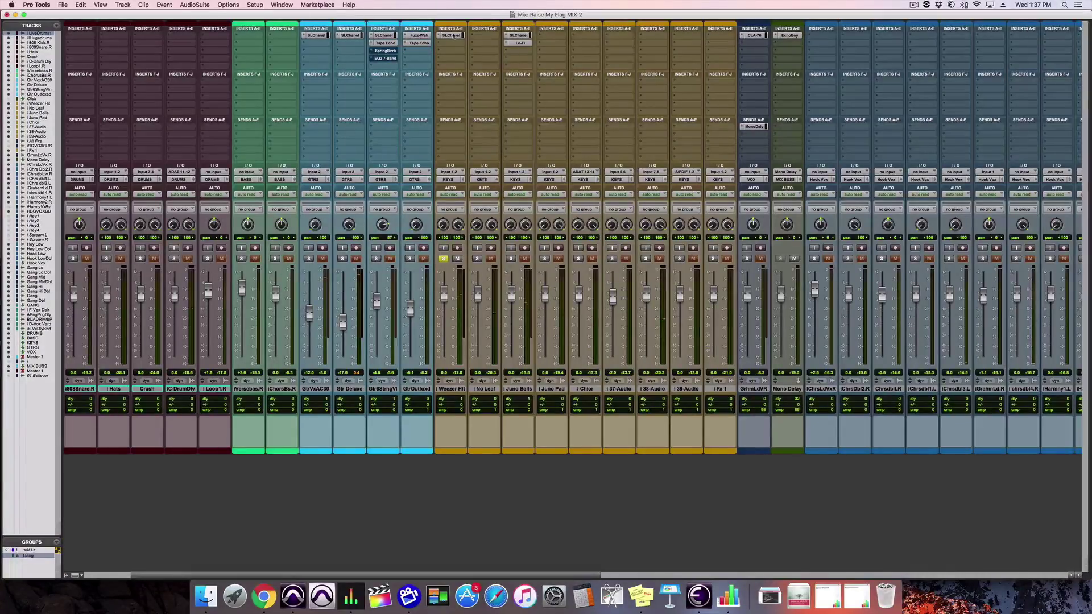
pyautogui.hscroll(10, 453, 36)
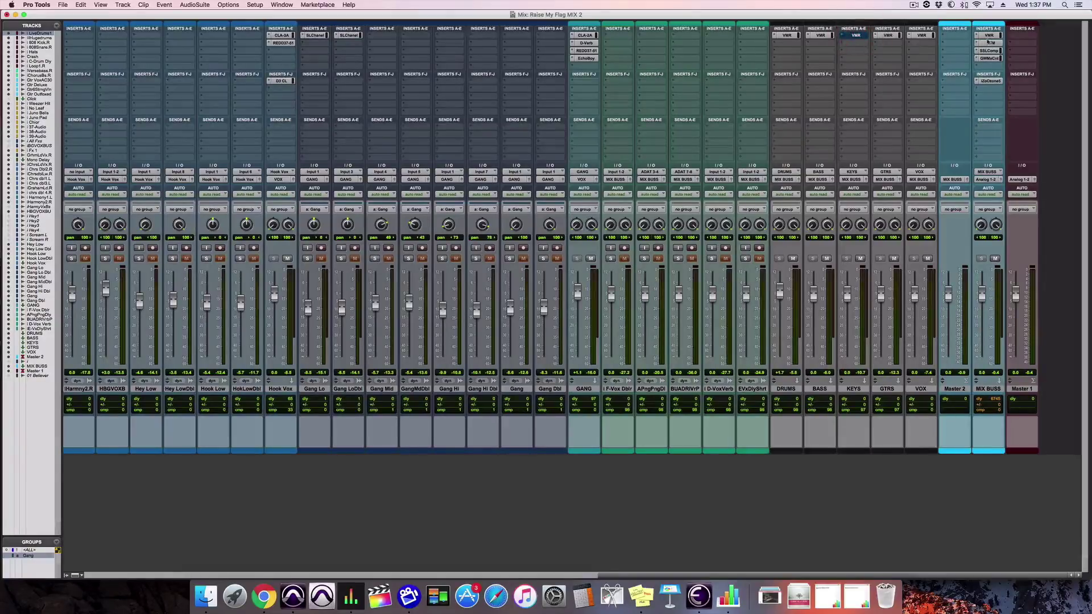
pyautogui.moveTo(990, 40); pyautogui.dragTo(990, 61)
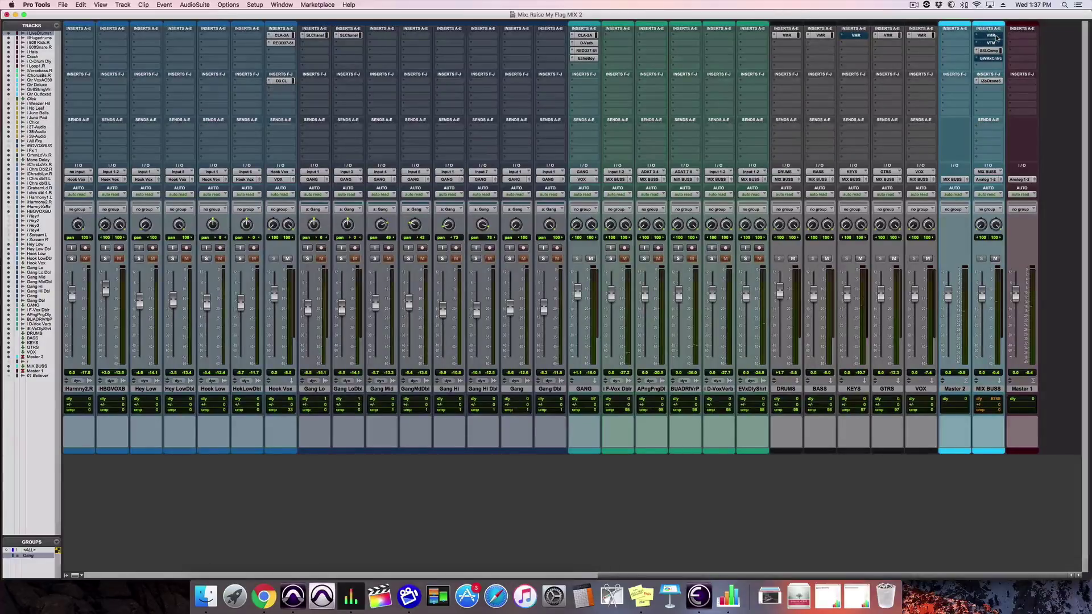
# Open the Virtual Mix Rack on MIX BUSS and take it out of bypass.
pyautogui.click(991, 36)
pyautogui.click(492, 135)
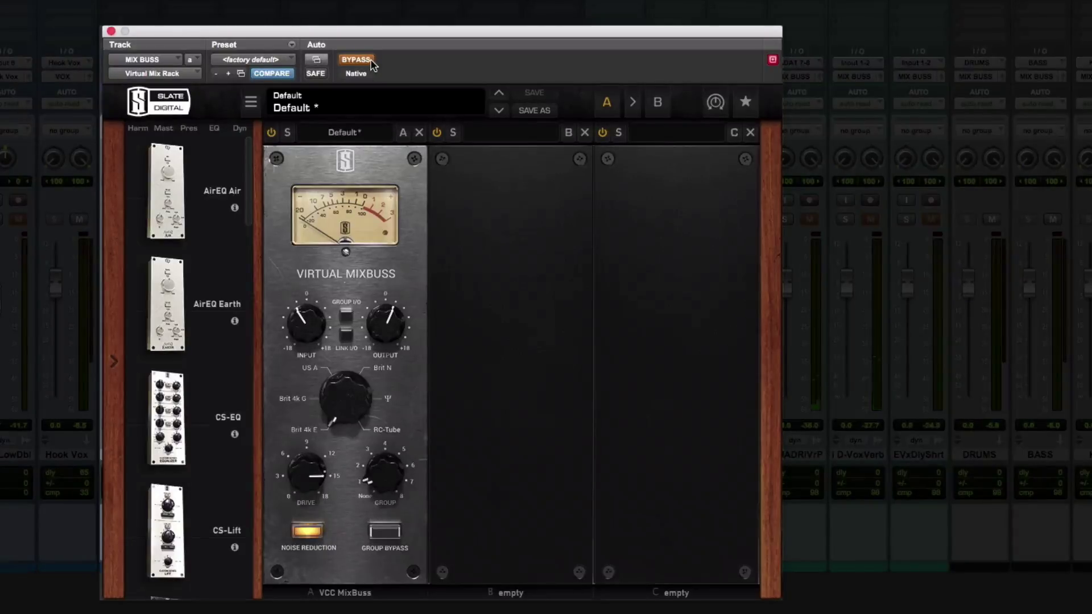
pyautogui.click(370, 61)
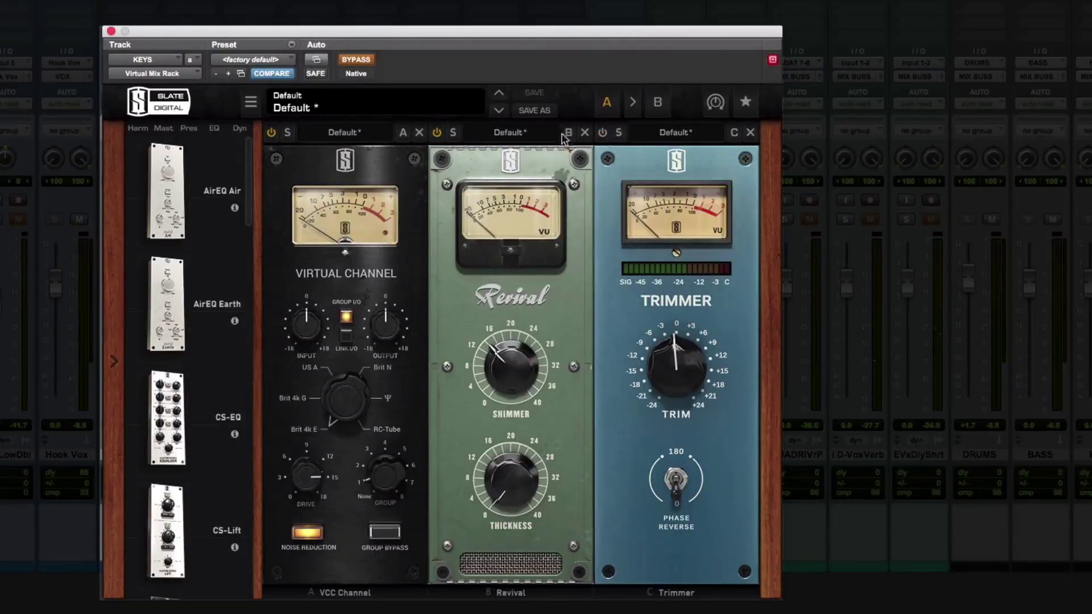
# Reactivate the KEYS Virtual Mix Rack and compare its console emulation off and on using Group Bypass, leaving the emulation on.
pyautogui.click(356, 60)
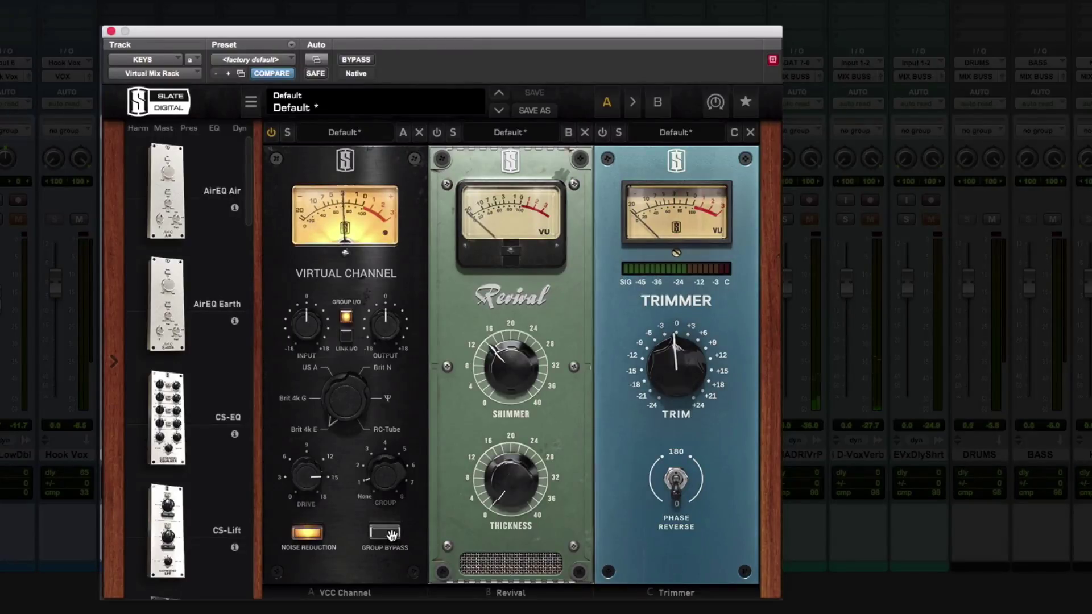
pyautogui.click(385, 532)
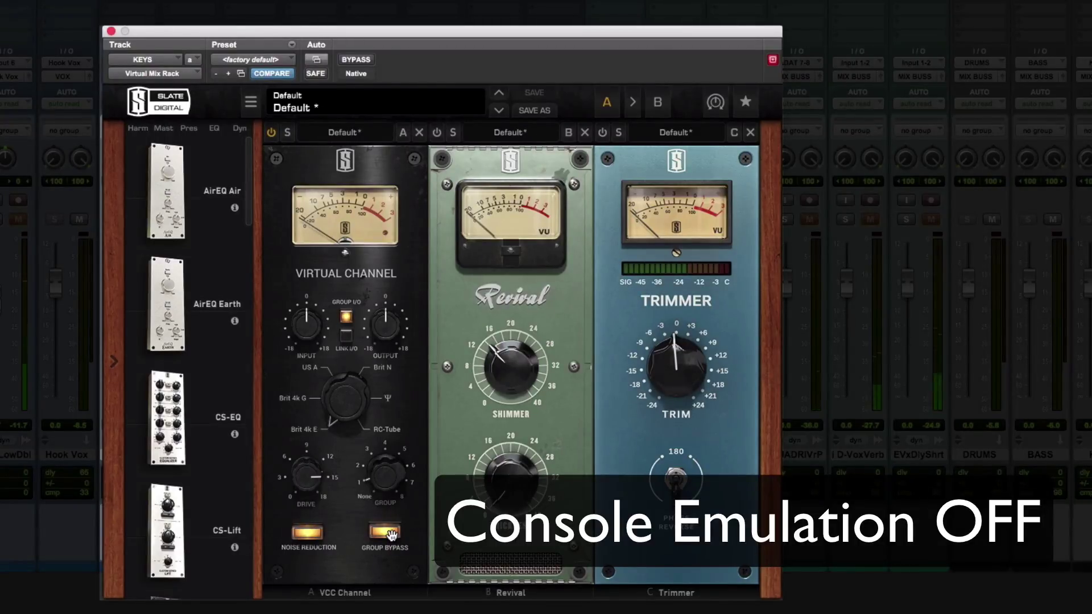
pyautogui.click(391, 533)
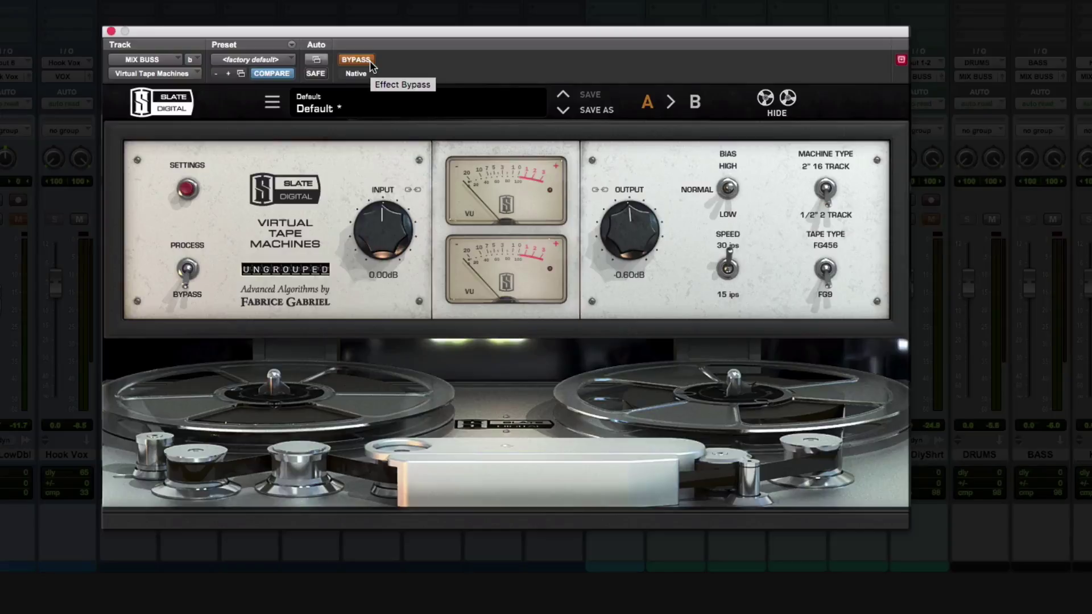
# Compare the Virtual Tape Machines on MIX BUSS active and bypassed during playback, leaving the plug-in active.
pyautogui.click(356, 59)
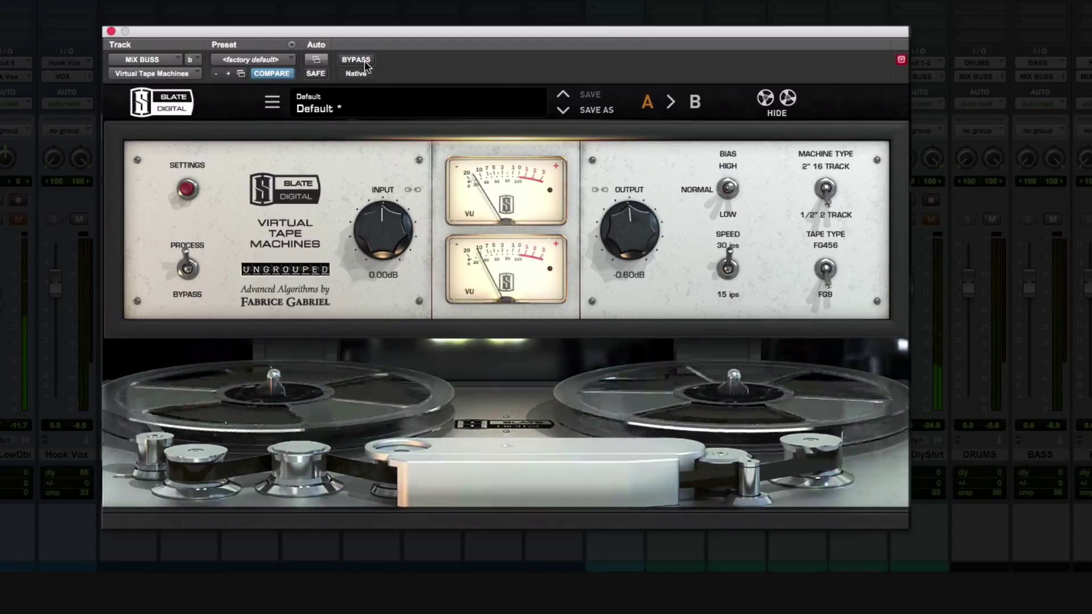
pyautogui.click(364, 64)
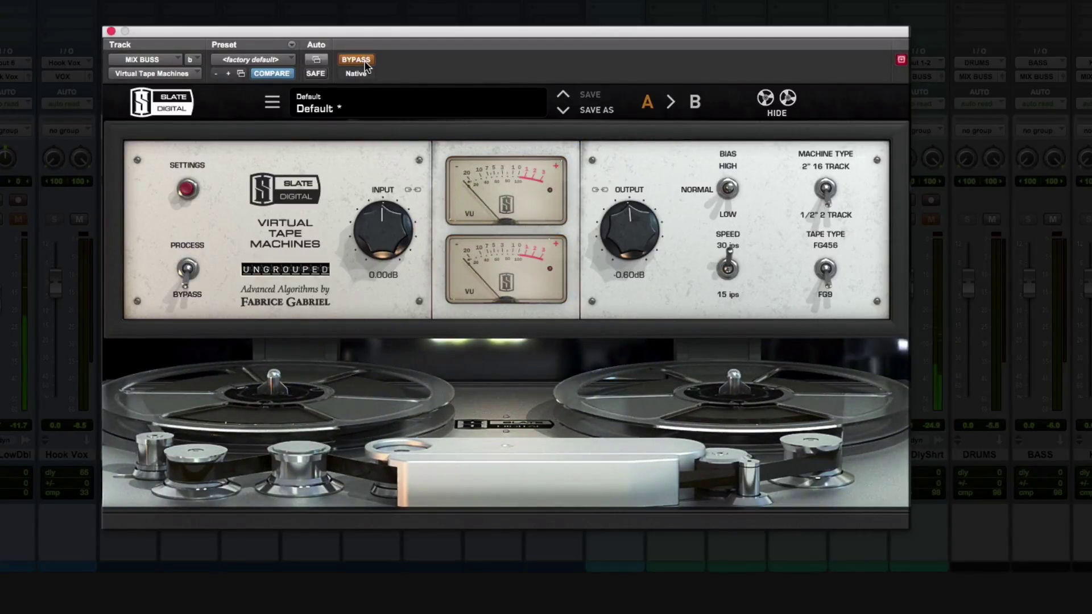
pyautogui.click(365, 64)
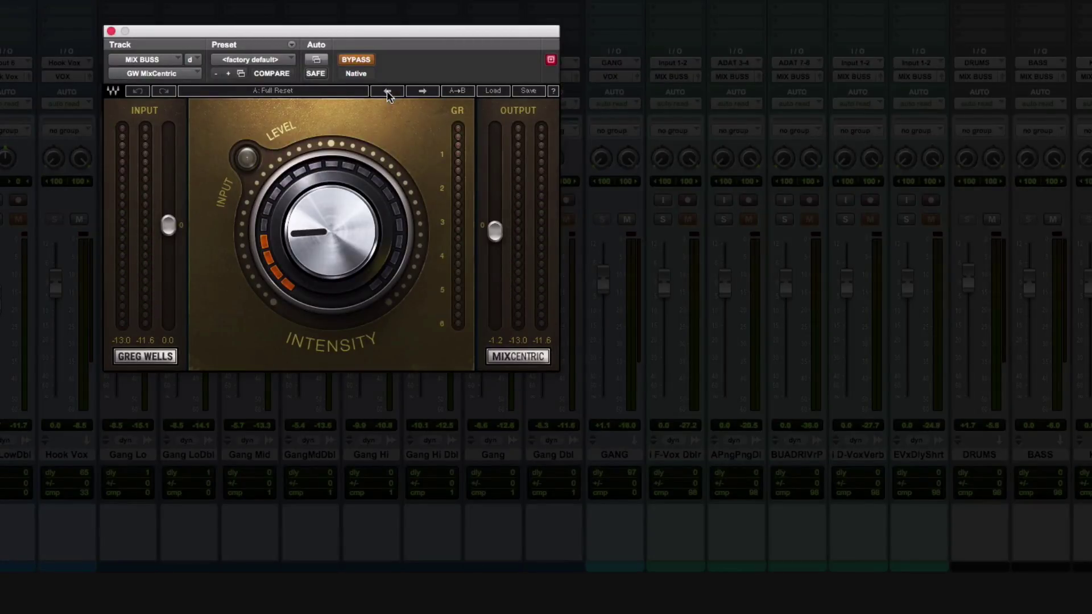
# Compare GW MixCentric on MIX BUSS active and bypassed, leave it active, stop playback and close its window.
pyautogui.click(369, 65)
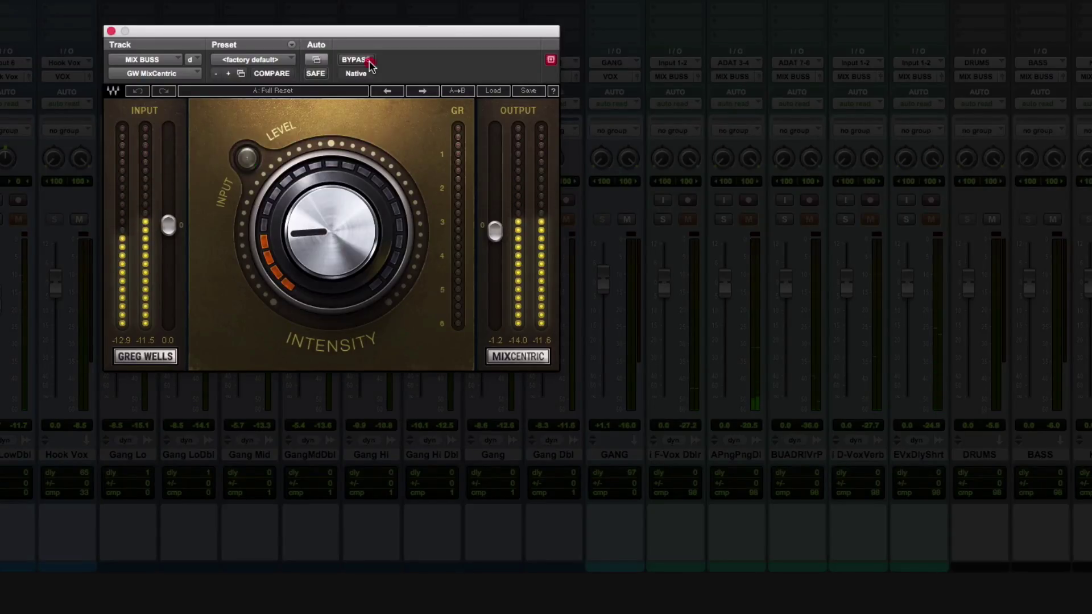
pyautogui.click(369, 63)
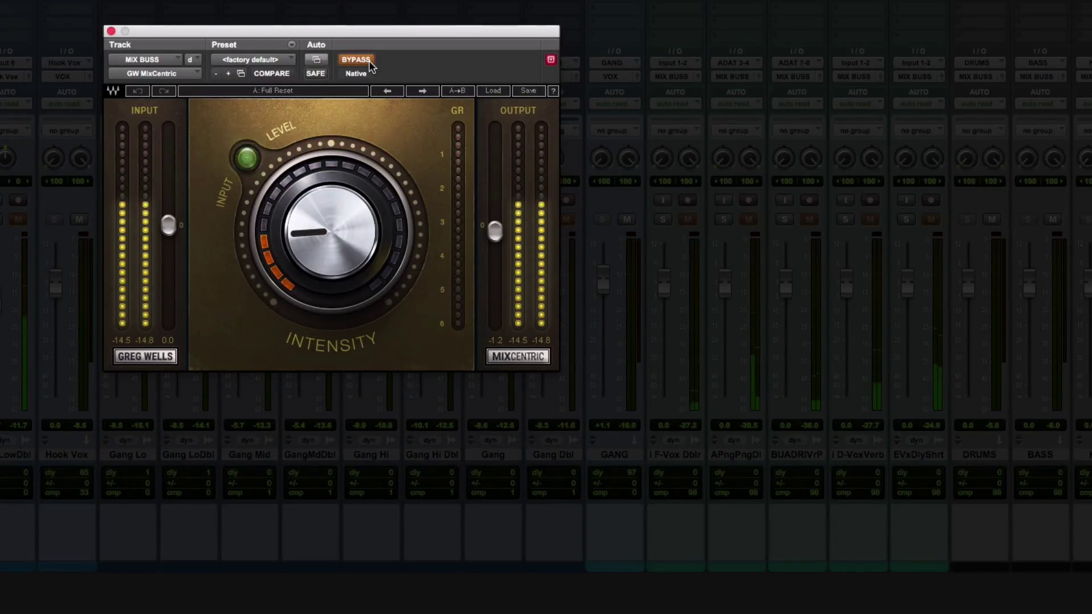
pyautogui.click(370, 63)
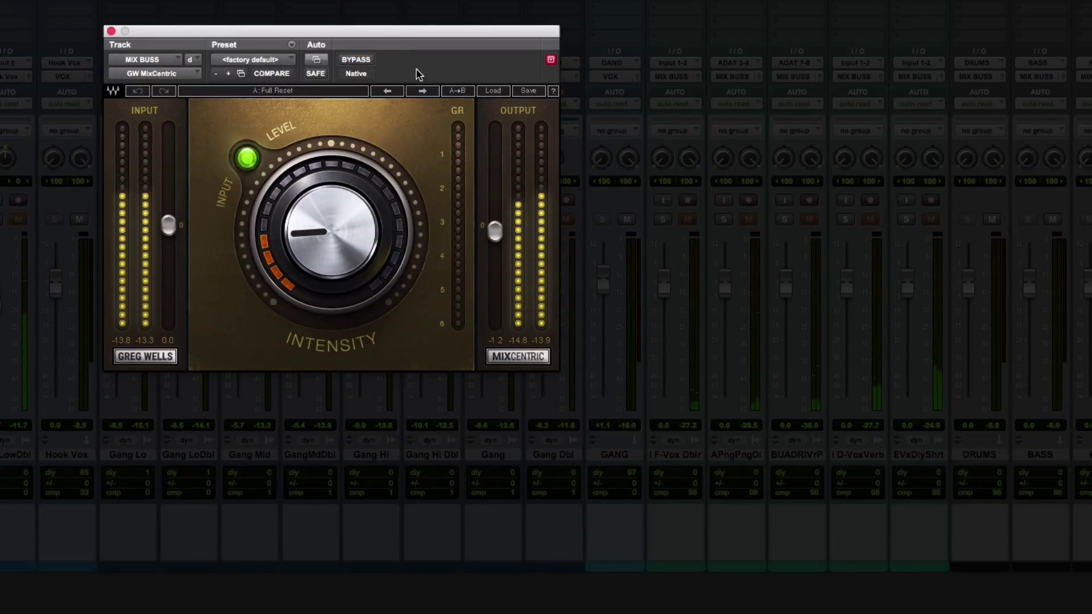
pyautogui.press('space')
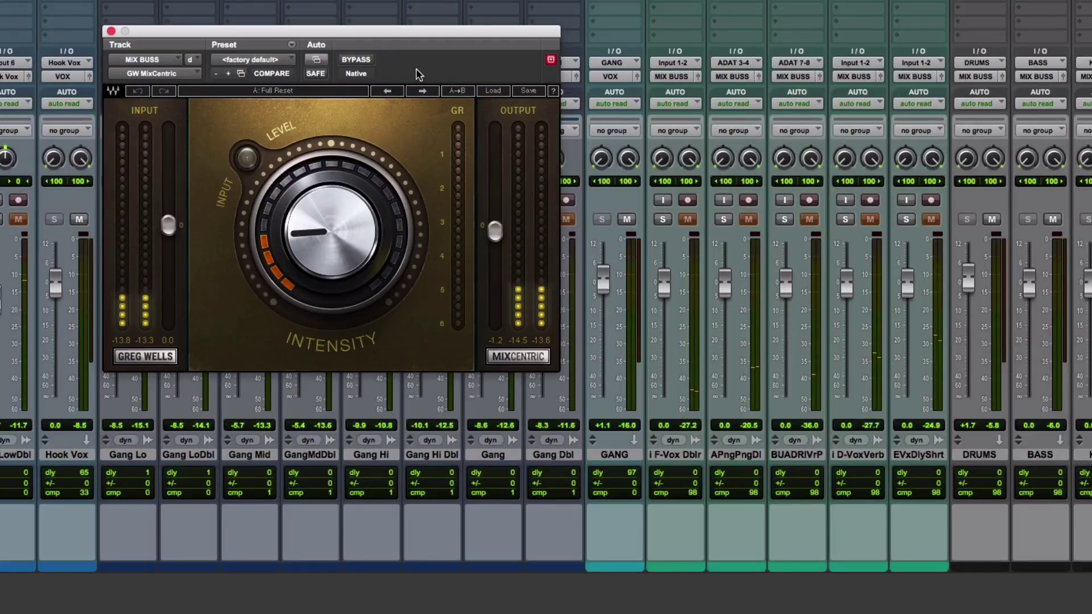
pyautogui.click(111, 31)
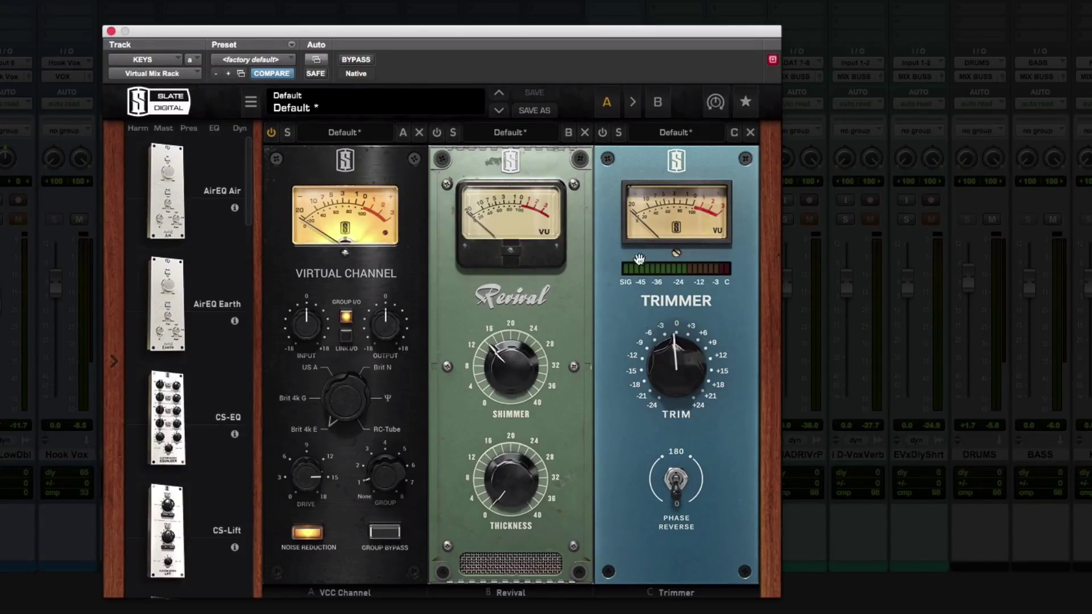
# Switch on the Revival and Trimmer modules in the KEYS Virtual Mix Rack, compare the rack bypassed and active, and leave it active.
pyautogui.click(437, 133)
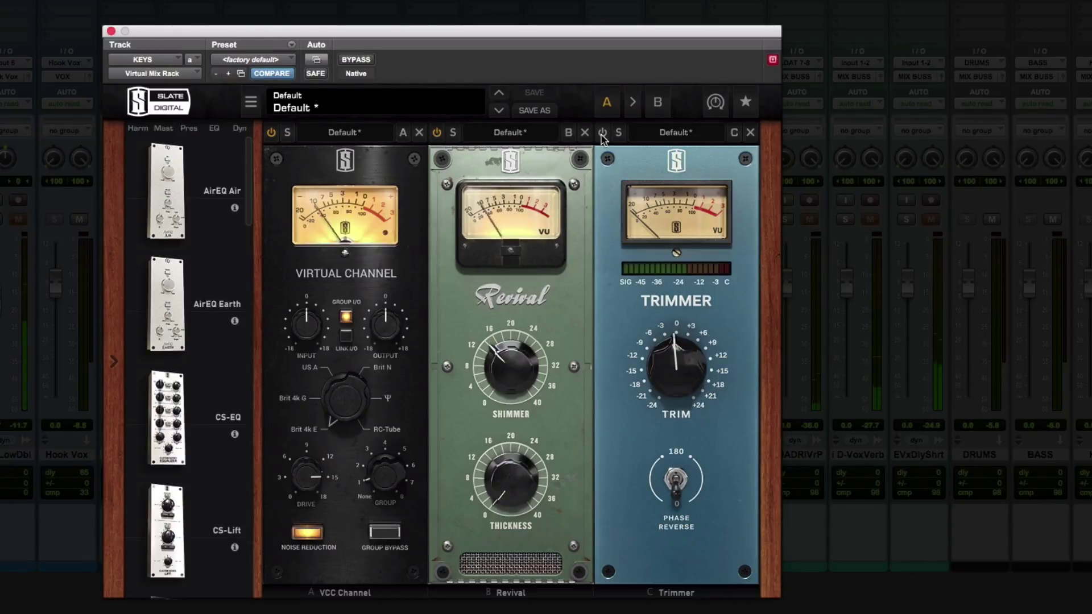
pyautogui.click(602, 132)
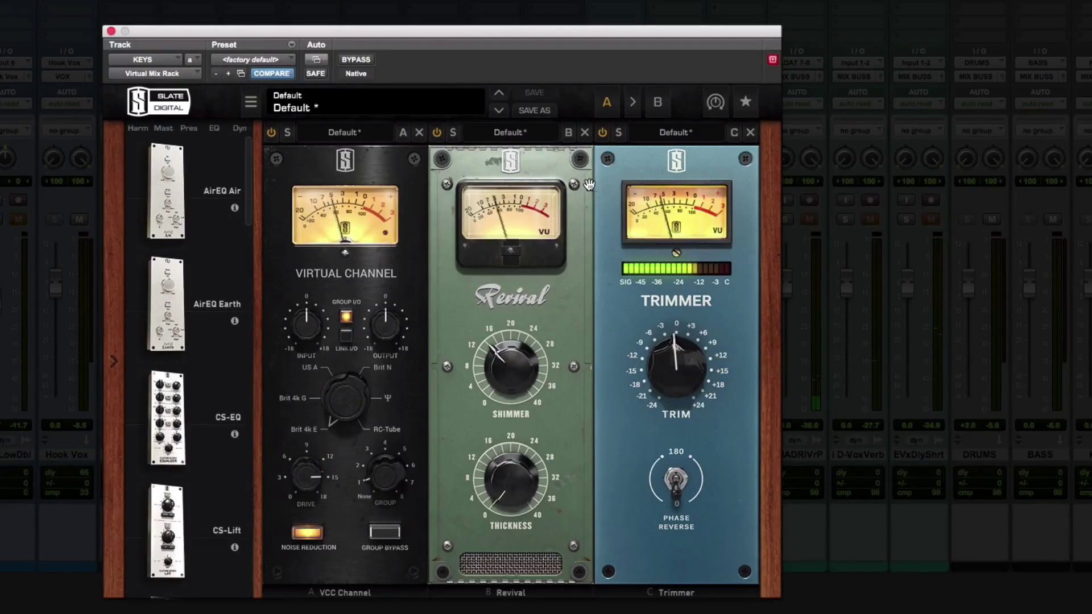
pyautogui.click(356, 60)
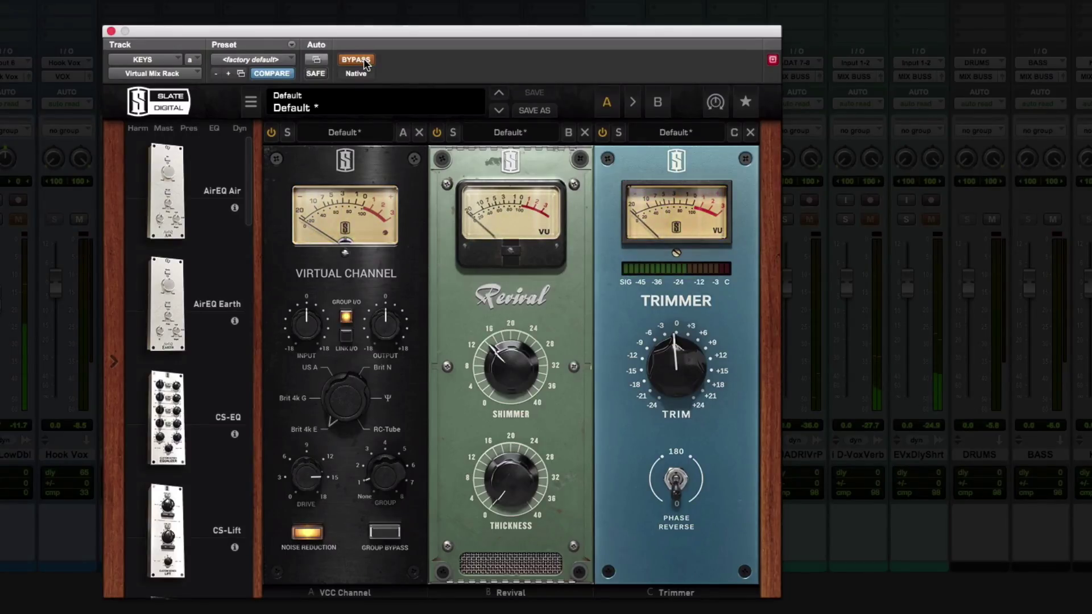
pyautogui.click(356, 60)
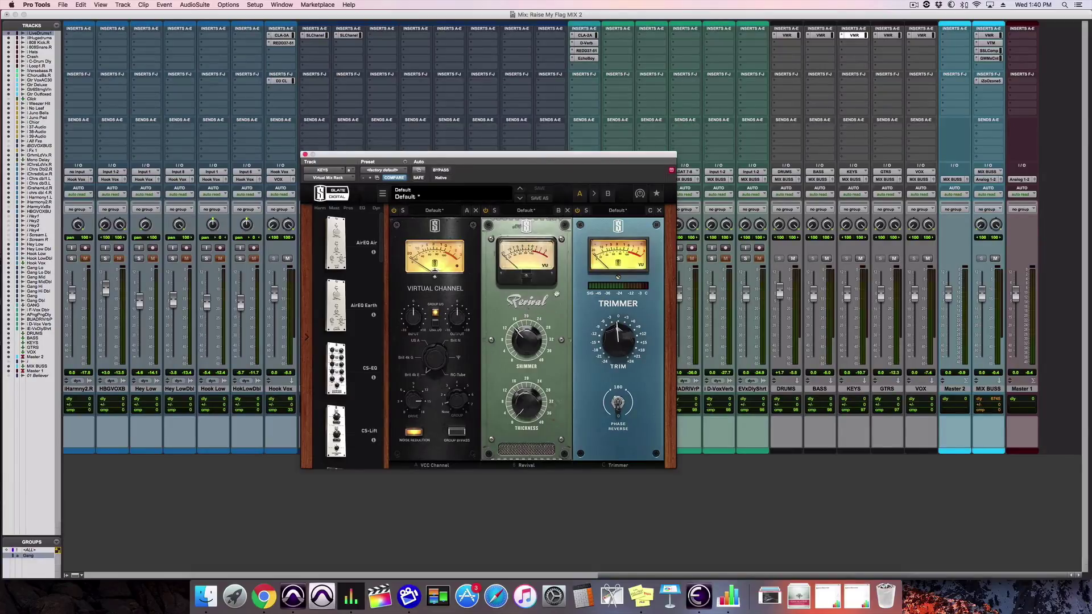
# Review the Virtual Mix Rack, Virtual Tape Machines and GW MixCentric on MIX BUSS, closing the plug-in window at the end.
pyautogui.click(989, 35)
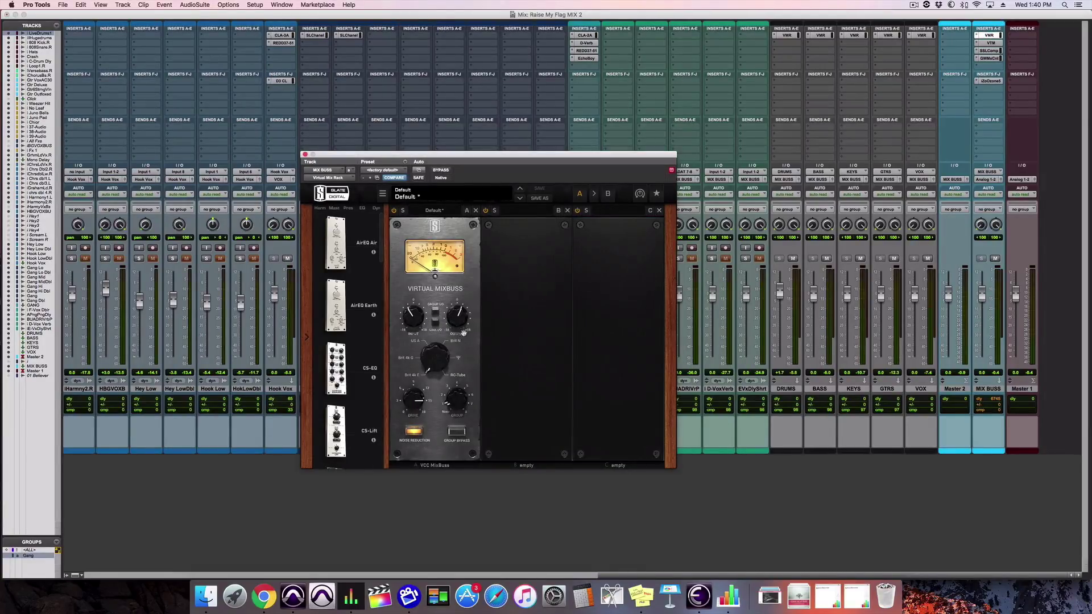
pyautogui.click(990, 42)
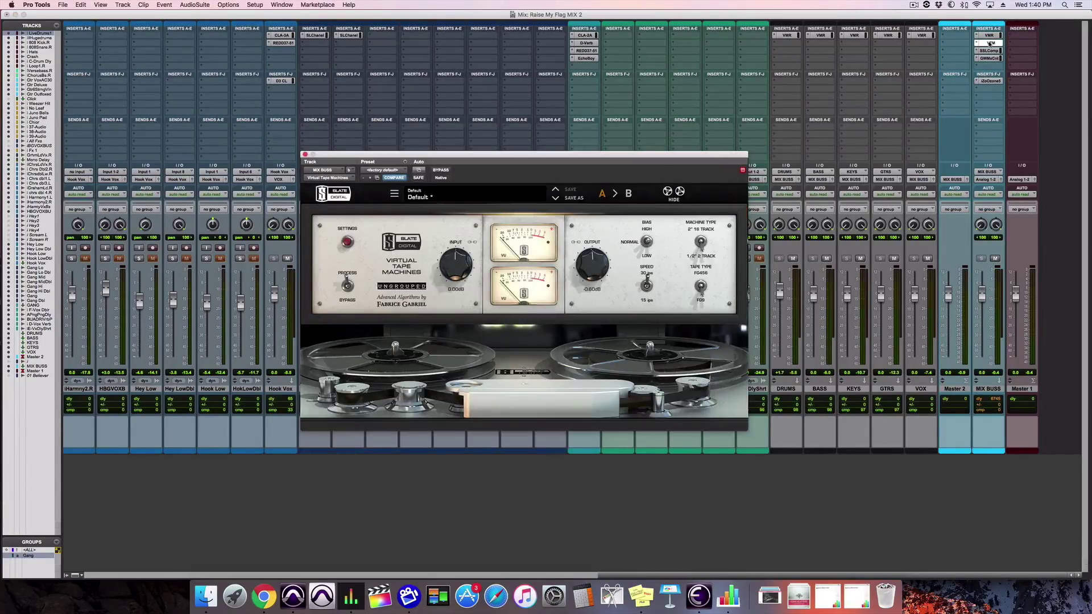
pyautogui.click(990, 59)
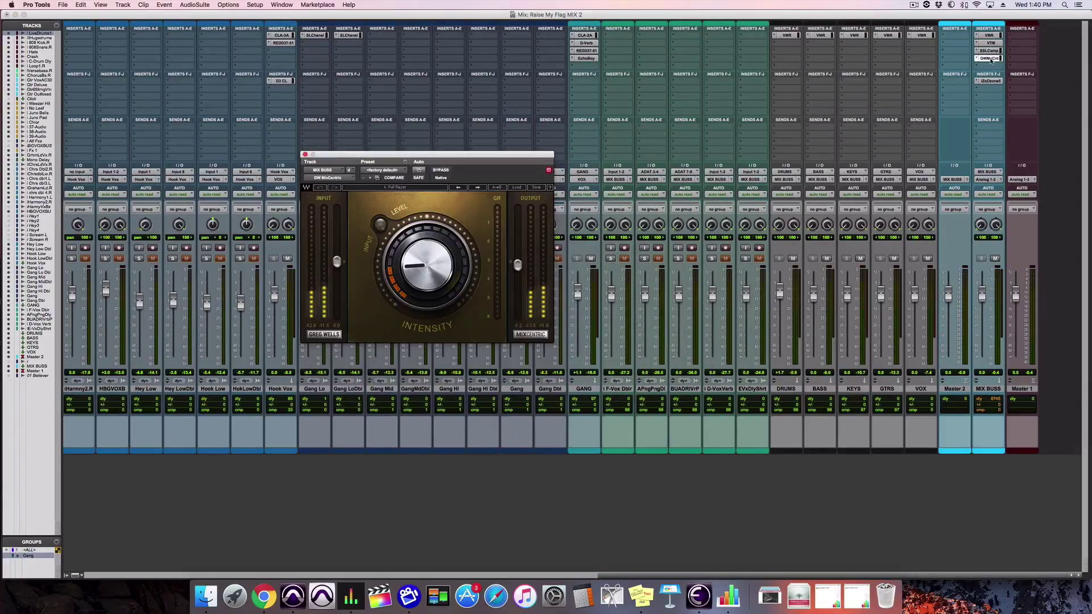
pyautogui.click(304, 155)
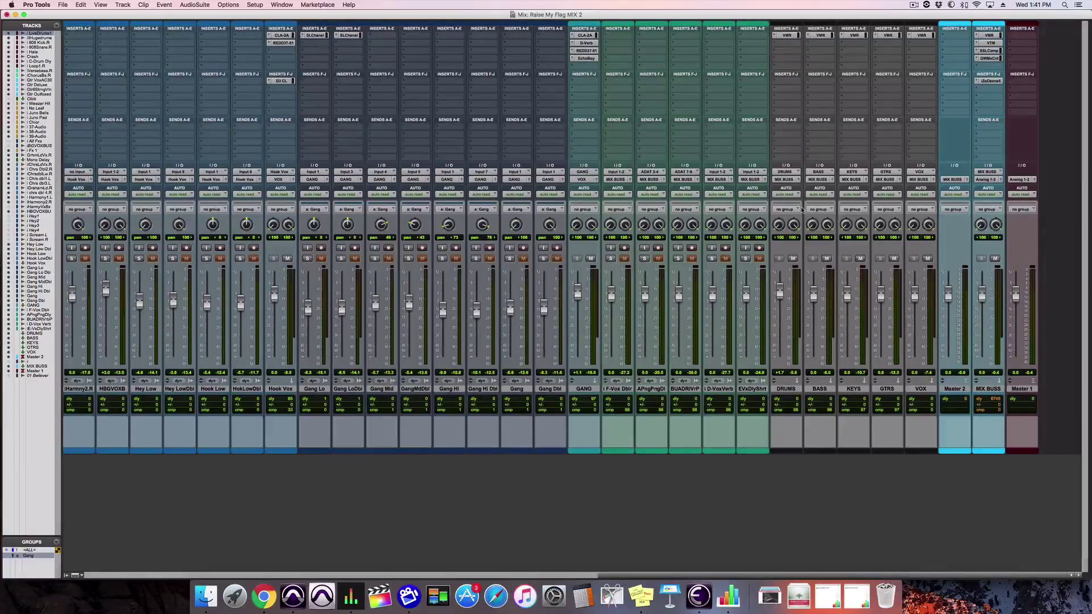
# Open the SSLChannel on the i Weezer Hit track, take it out of bypass and close its window.
pyautogui.hscroll(-10, 802, 209)
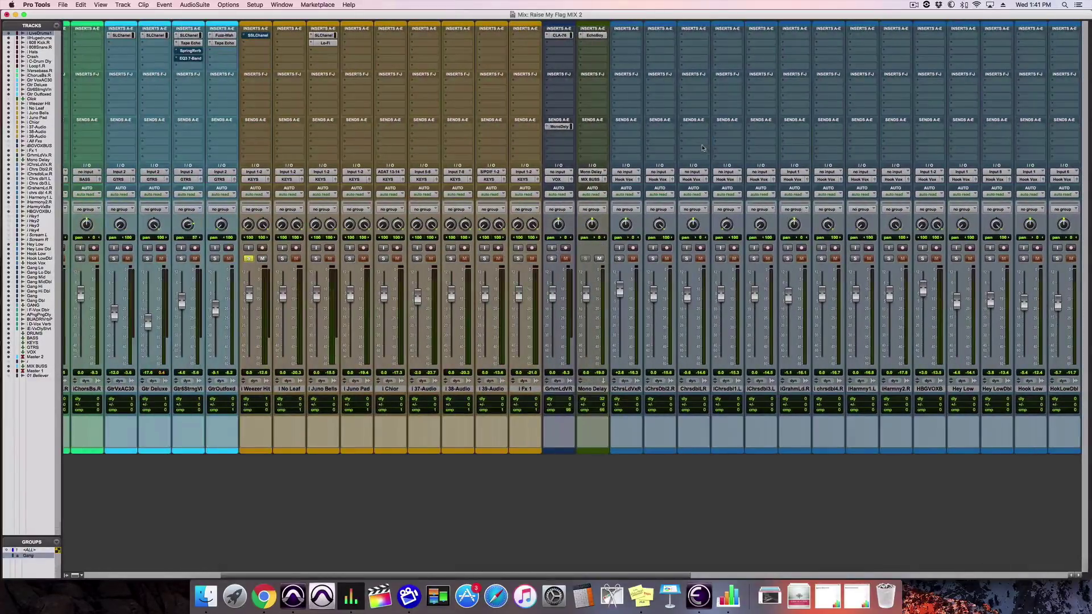
pyautogui.click(257, 35)
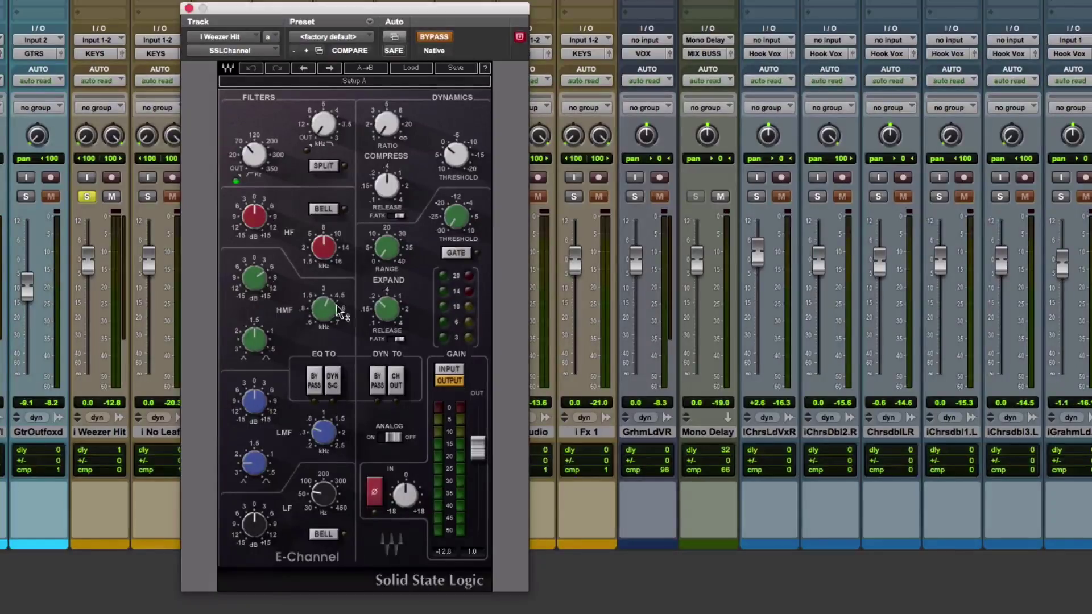
pyautogui.moveTo(329, 308)
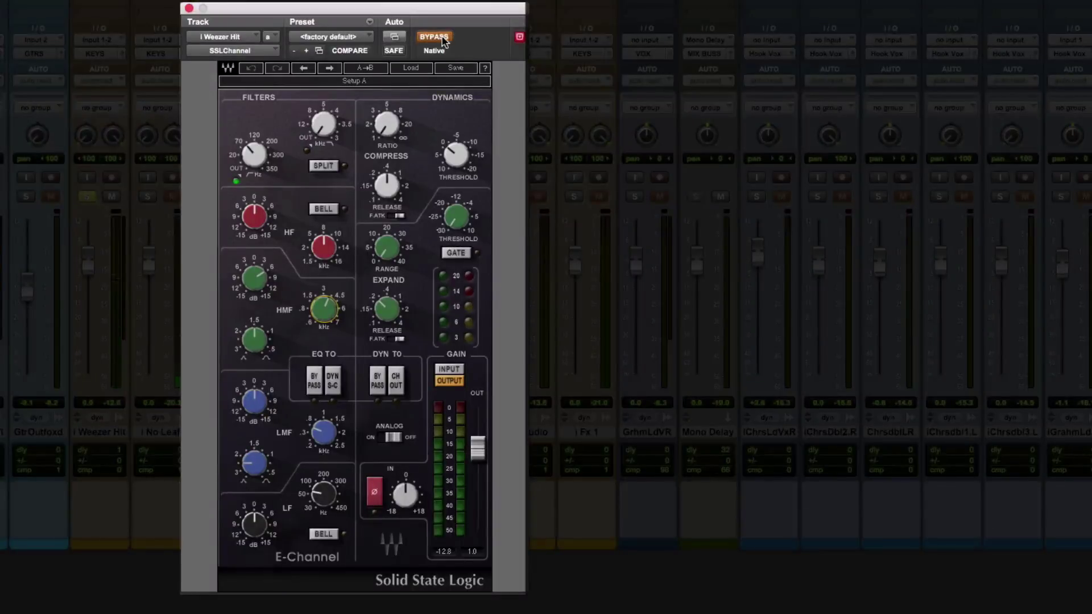
pyautogui.click(443, 39)
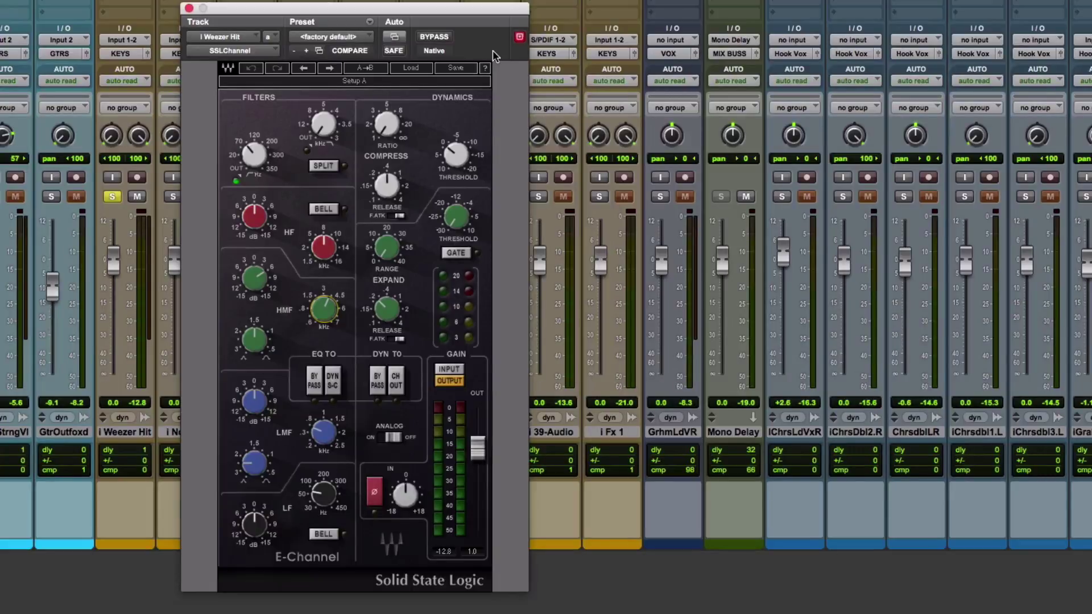
pyautogui.click(188, 8)
# Select the i Juno Bells track, look over the keys clips in the Edit window and return to the Mix window.
pyautogui.click(136, 432)
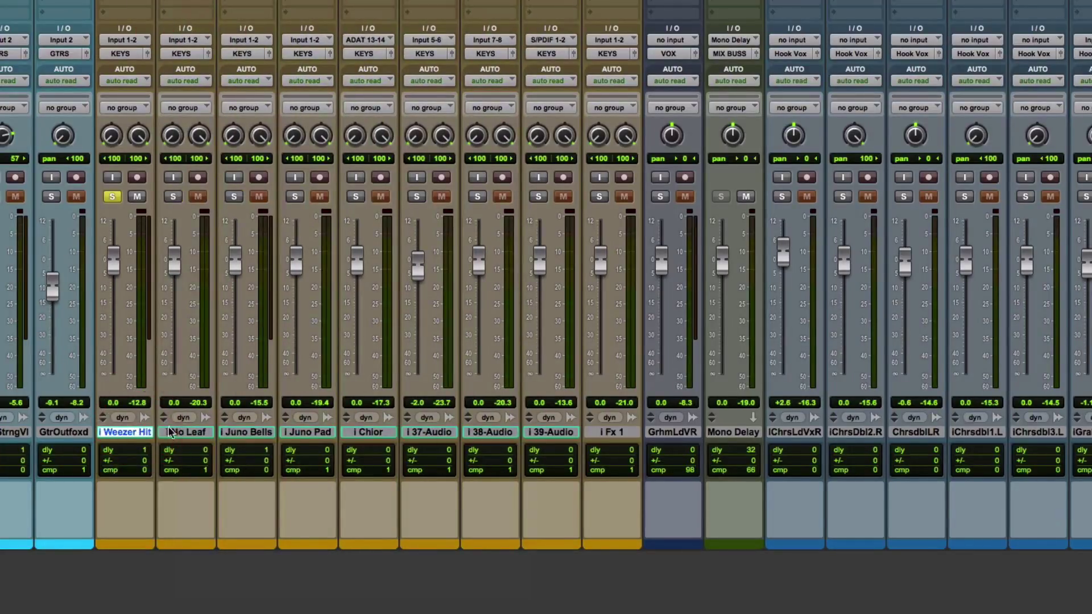
pyautogui.click(240, 433)
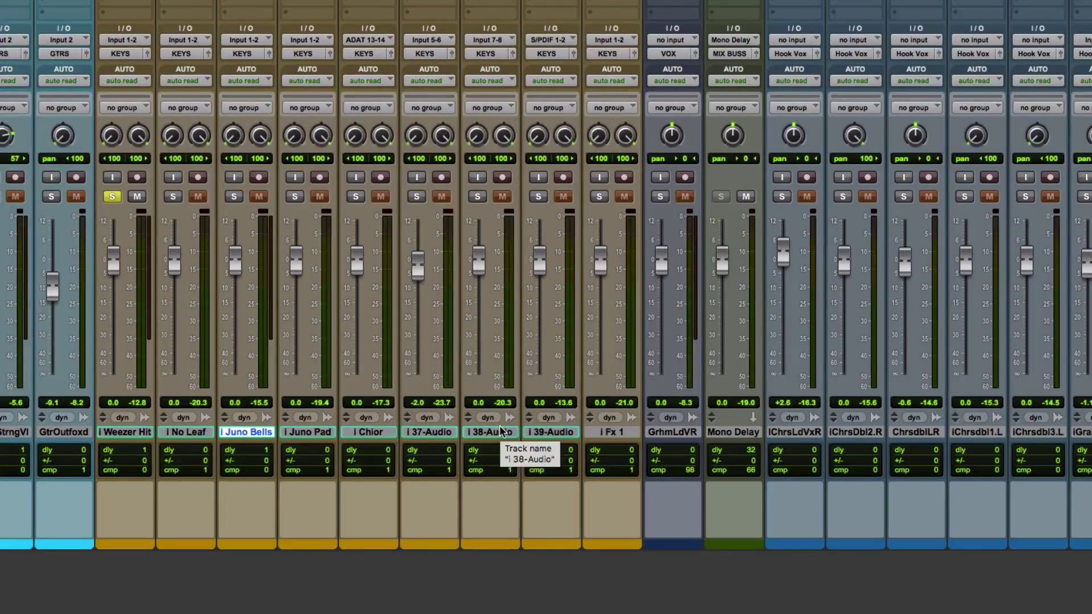
pyautogui.press('super+equal')
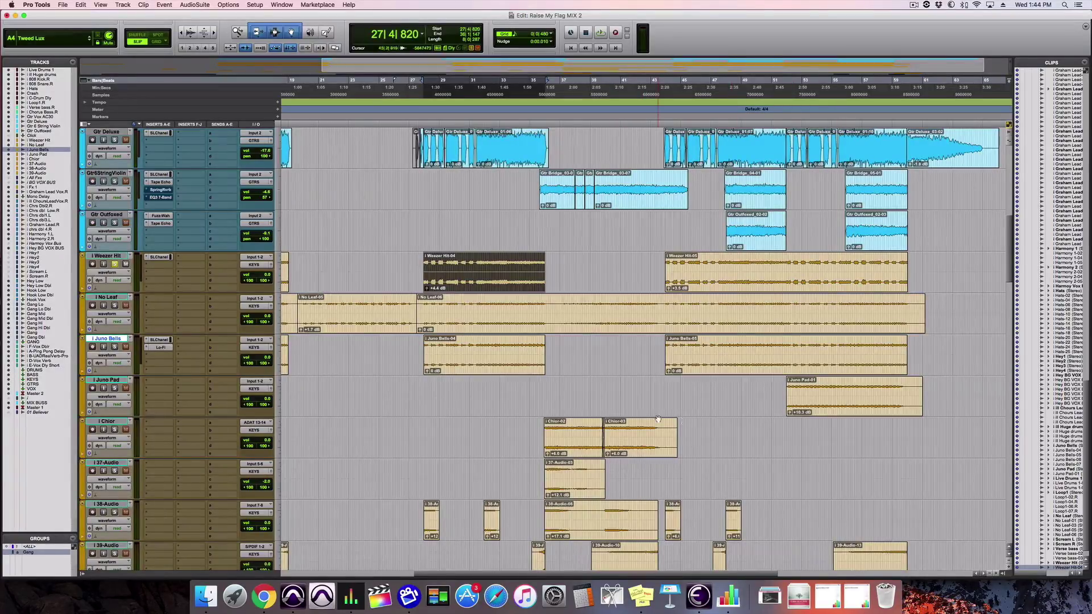
pyautogui.scroll(-5, 658, 419)
pyautogui.scroll(5, 658, 419)
pyautogui.press('super+equal')
# Unsolo the i Weezer Hit track and compare the full mix with all insert plug-ins active and bypassed during playback.
pyautogui.click(263, 258)
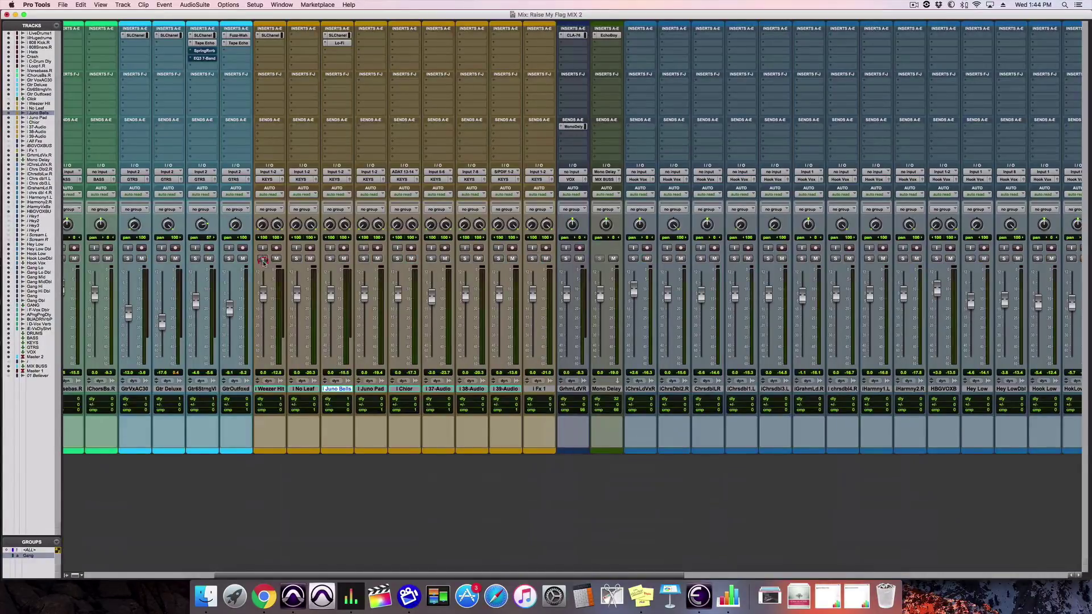
pyautogui.hscroll(3, 841, 90)
pyautogui.hscroll(10, 841, 90)
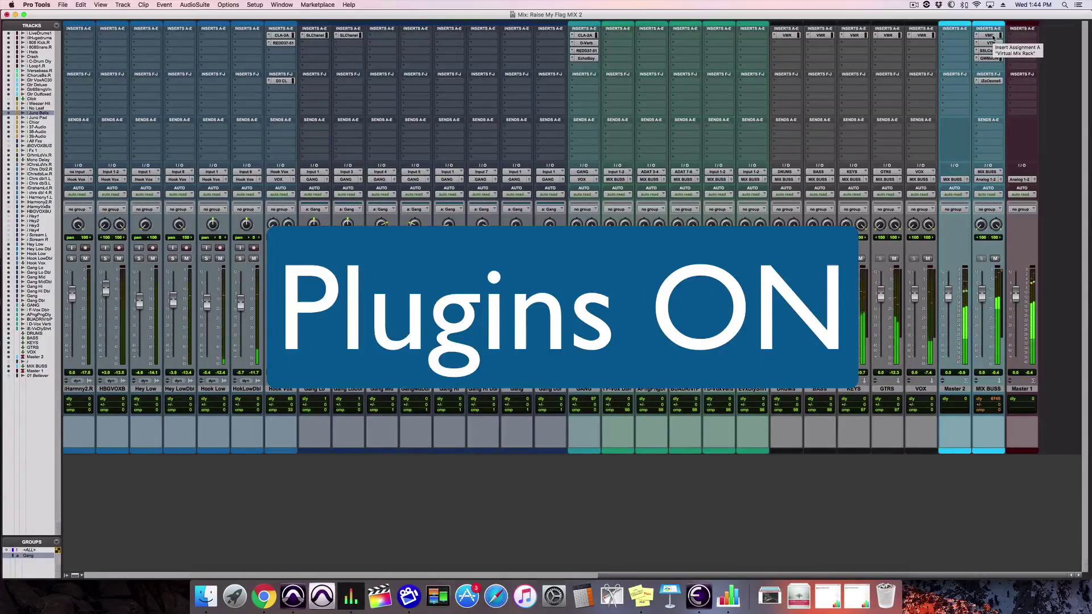
pyautogui.keyDown('alt'); pyautogui.keyDown('super'); pyautogui.click(993, 37); pyautogui.keyUp('super'); pyautogui.keyUp('alt')
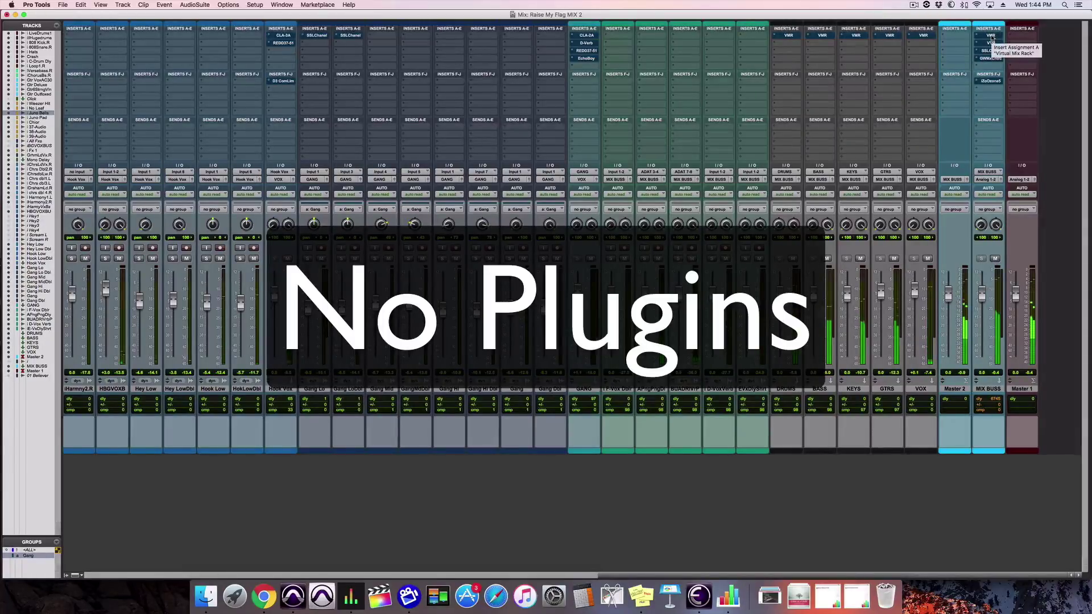
pyautogui.keyDown('alt'); pyautogui.keyDown('shift'); pyautogui.keyDown('super'); pyautogui.click(991, 38); pyautogui.keyUp('super'); pyautogui.keyUp('shift'); pyautogui.keyUp('alt')
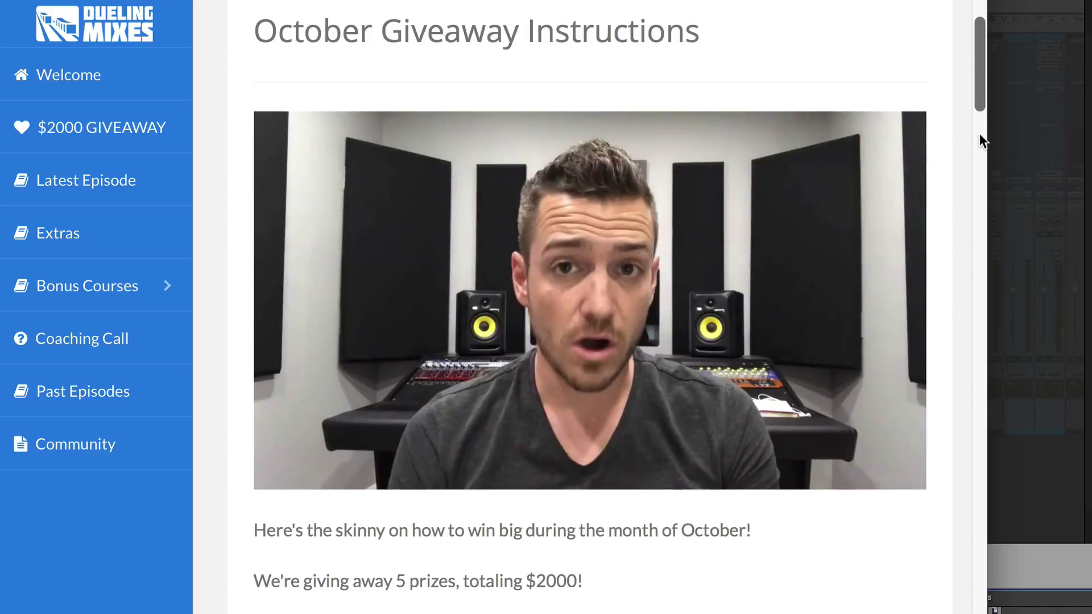
# Read the October Giveaway Instructions on the Dueling Mixes site, including the prizes and how to win.
pyautogui.scroll(-2, 979, 133)
pyautogui.scroll(-10, 979, 134)
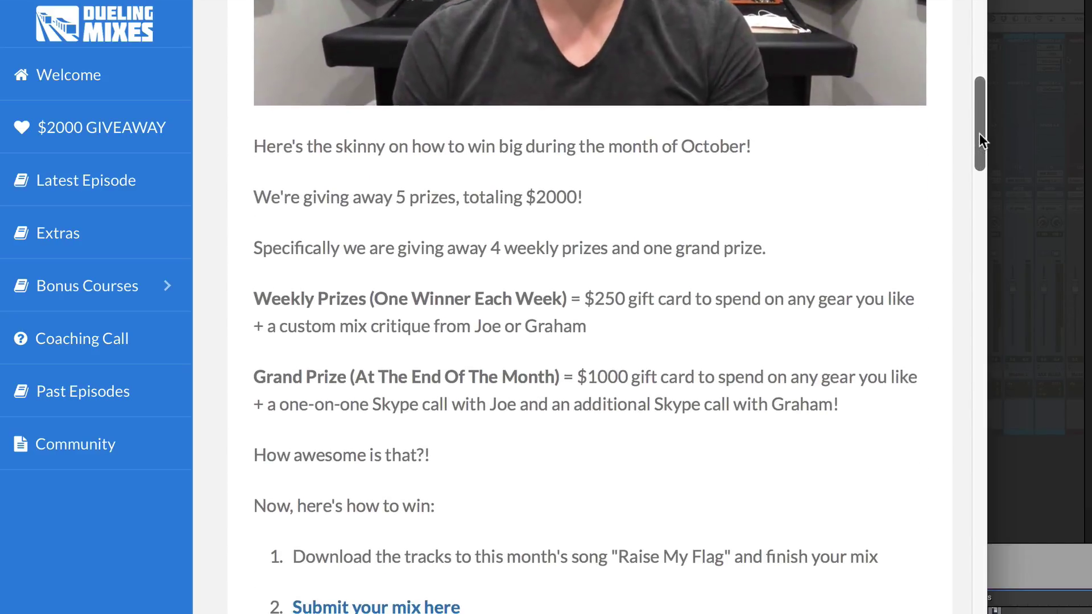
pyautogui.scroll(-3, 980, 133)
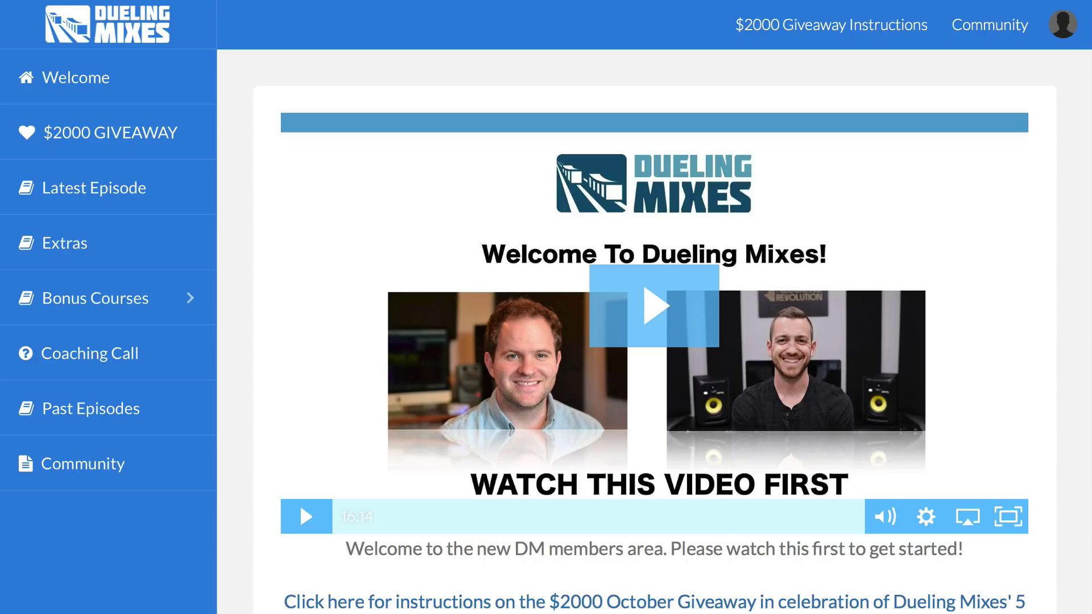
# Open "Raise My Flag" - October 2017 from the Latest Episode list and read through its downloads, duel and giveaway sections.
pyautogui.click(117, 190)
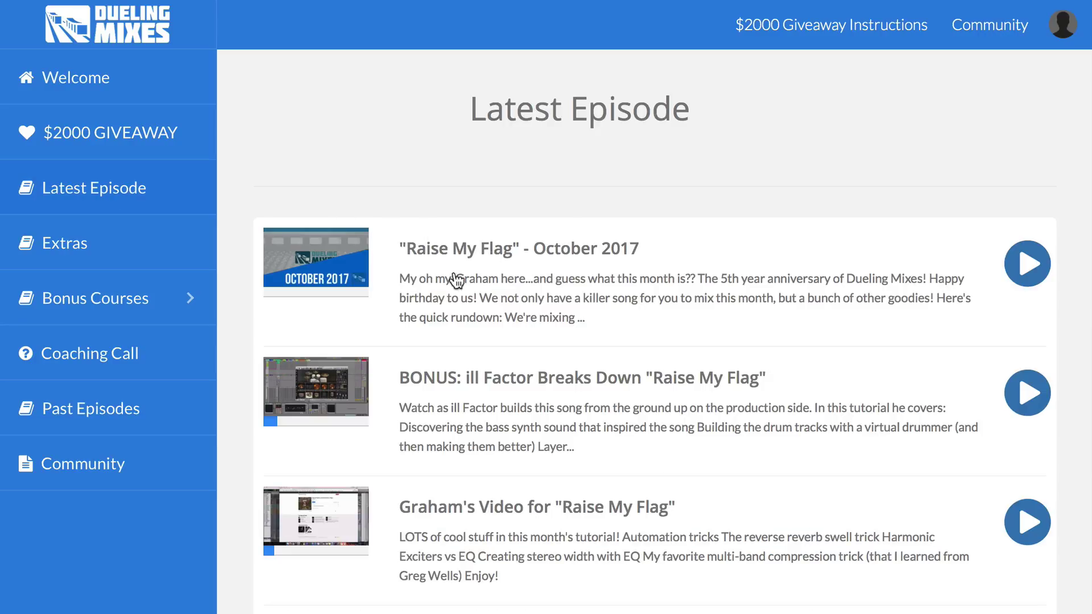
pyautogui.click(410, 276)
pyautogui.scroll(-1, 293, 367)
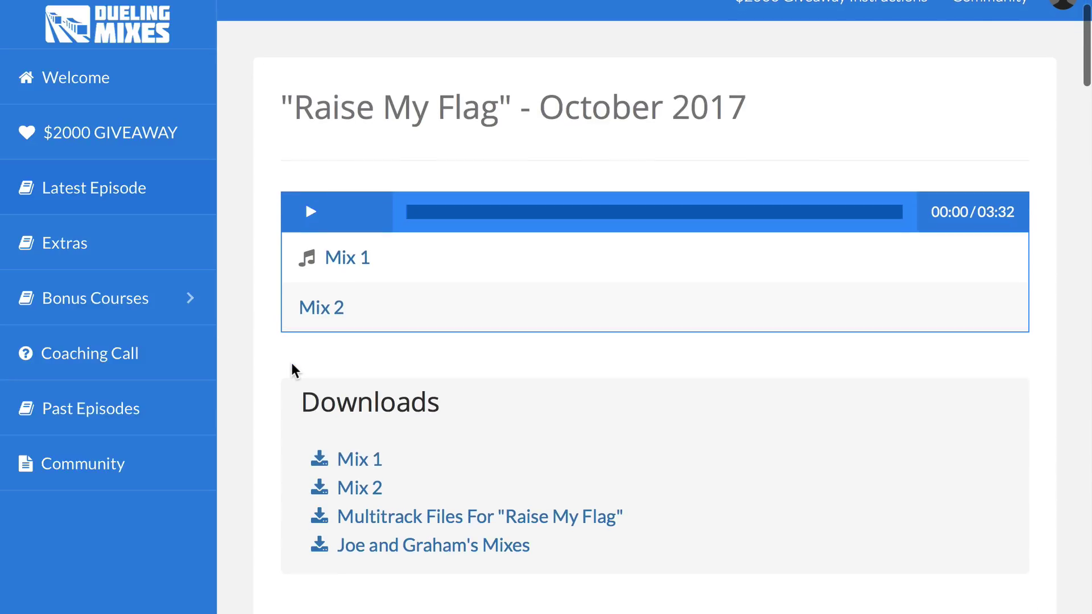
pyautogui.scroll(-10, 293, 367)
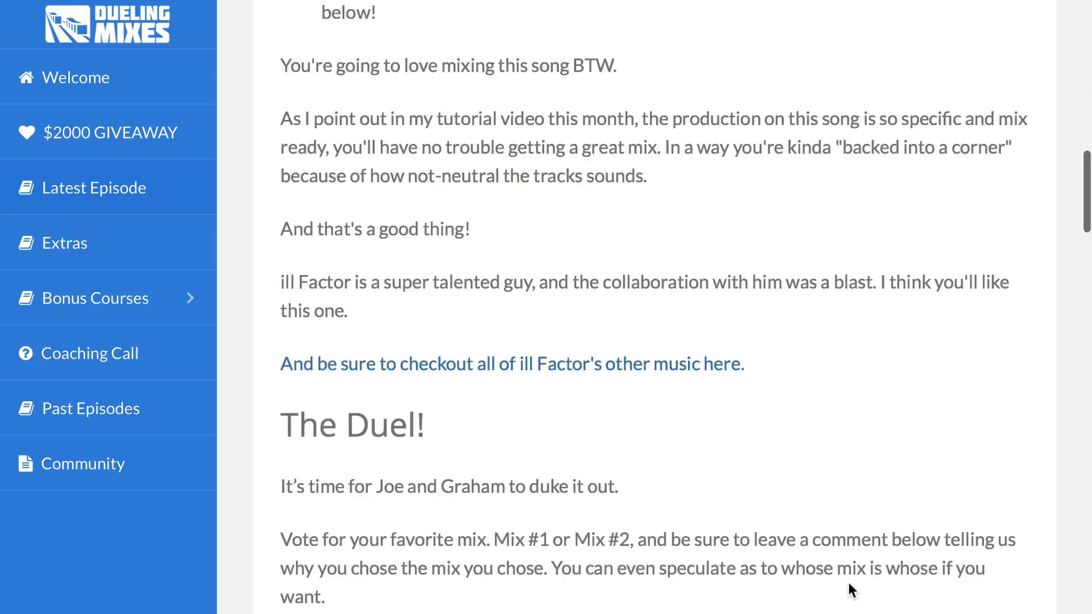
pyautogui.scroll(-20, 851, 589)
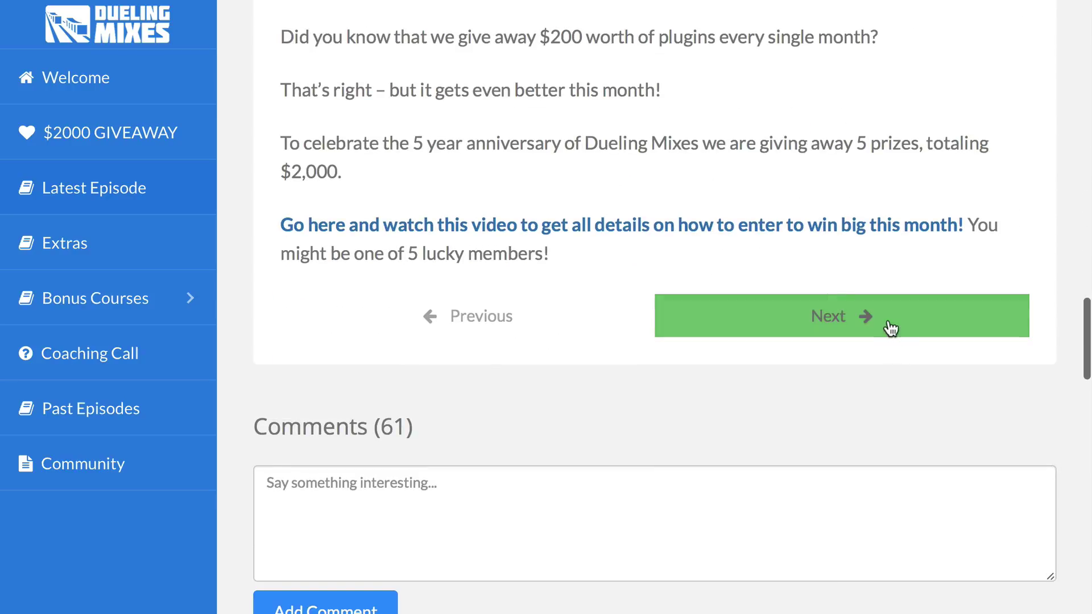
# Go through the bonus breakdown lesson to the first host's "Raise My Flag" video and skip to 33:13 and 43:06.
pyautogui.click(891, 329)
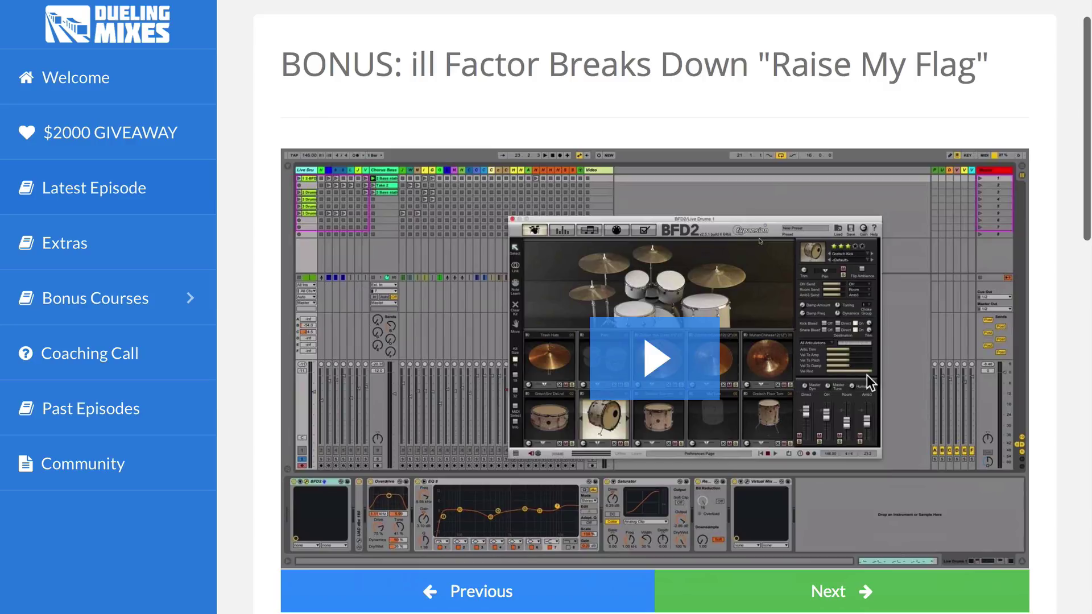
pyautogui.scroll(-5, 867, 374)
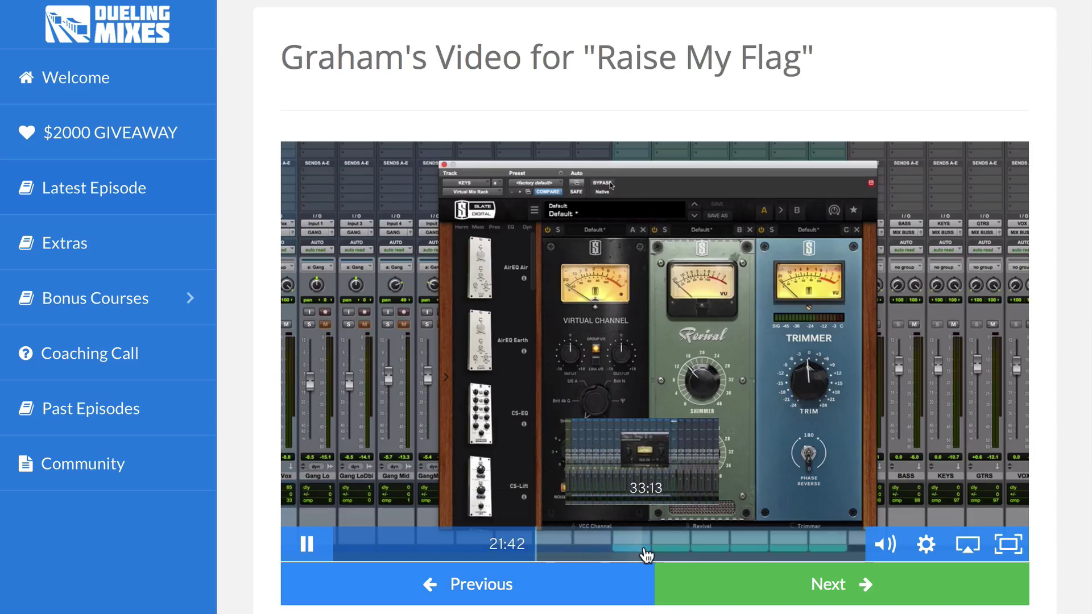
pyautogui.click(645, 549)
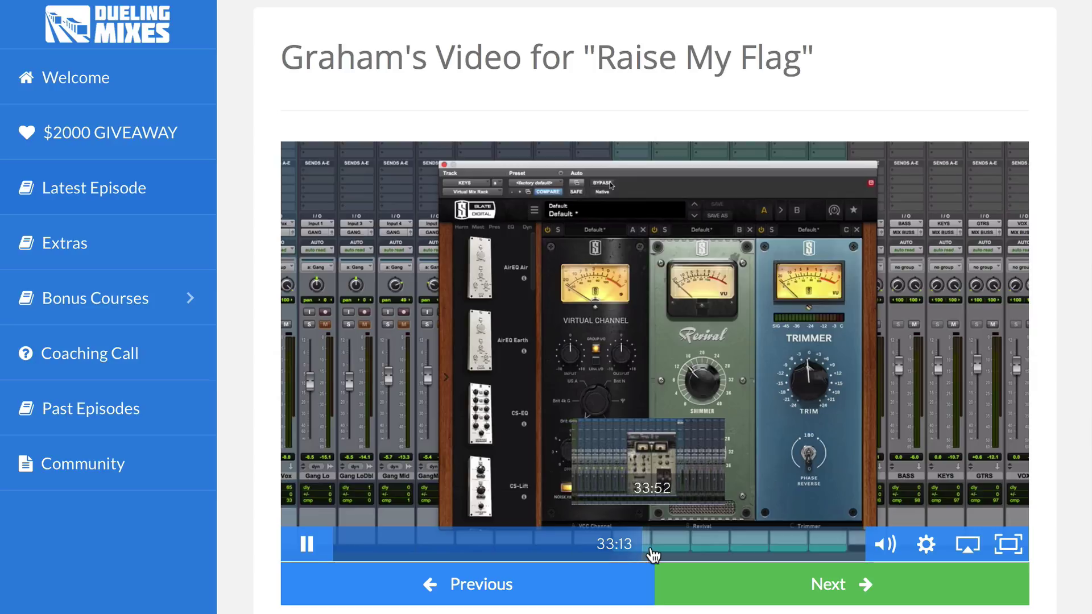
pyautogui.moveTo(648, 554); pyautogui.dragTo(738, 560)
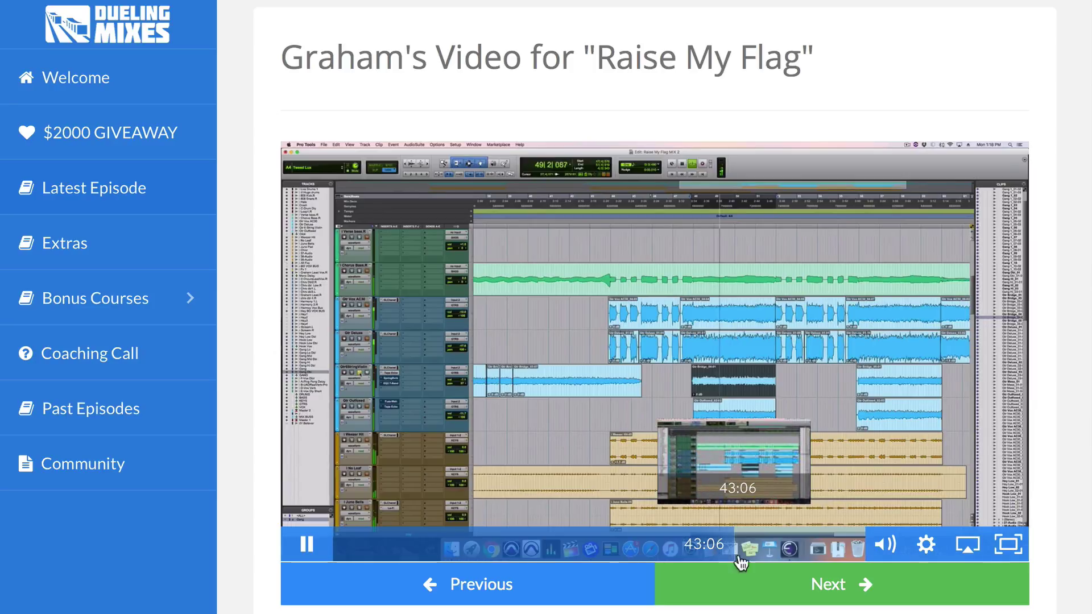
# Advance to the second host's "Raise My Flag" video and skip through it to 19:23, 29:09 and a point past 35:35.
pyautogui.click(807, 598)
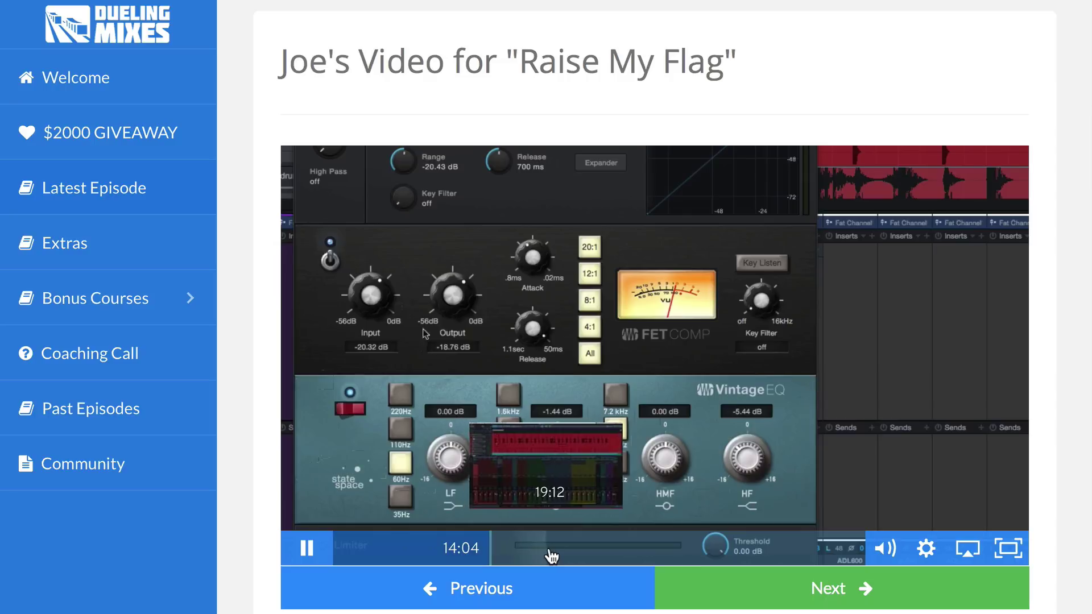
pyautogui.click(551, 548)
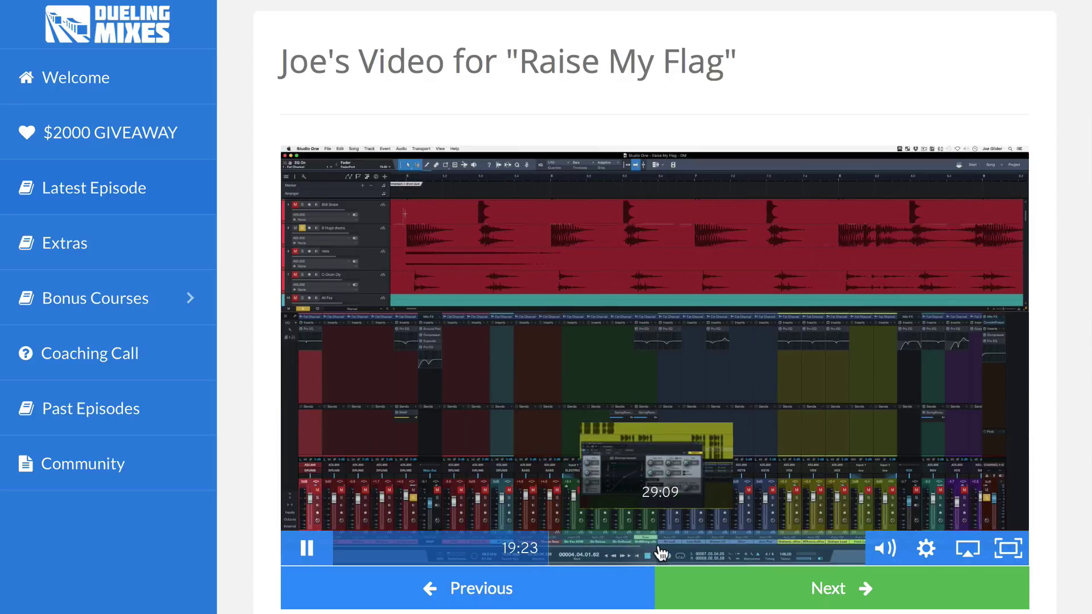
pyautogui.click(658, 544)
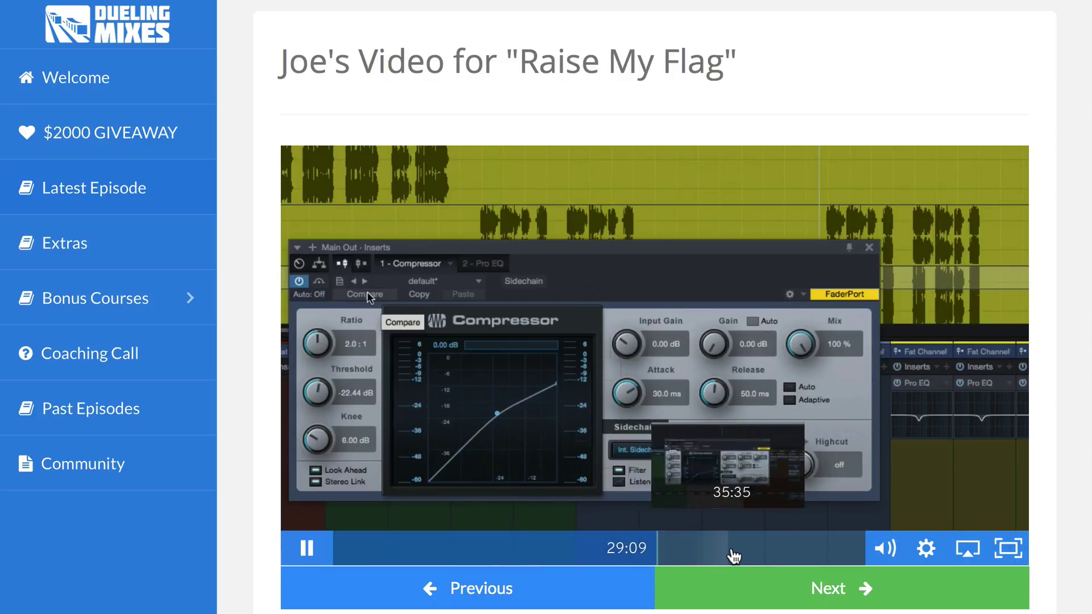
pyautogui.click(737, 548)
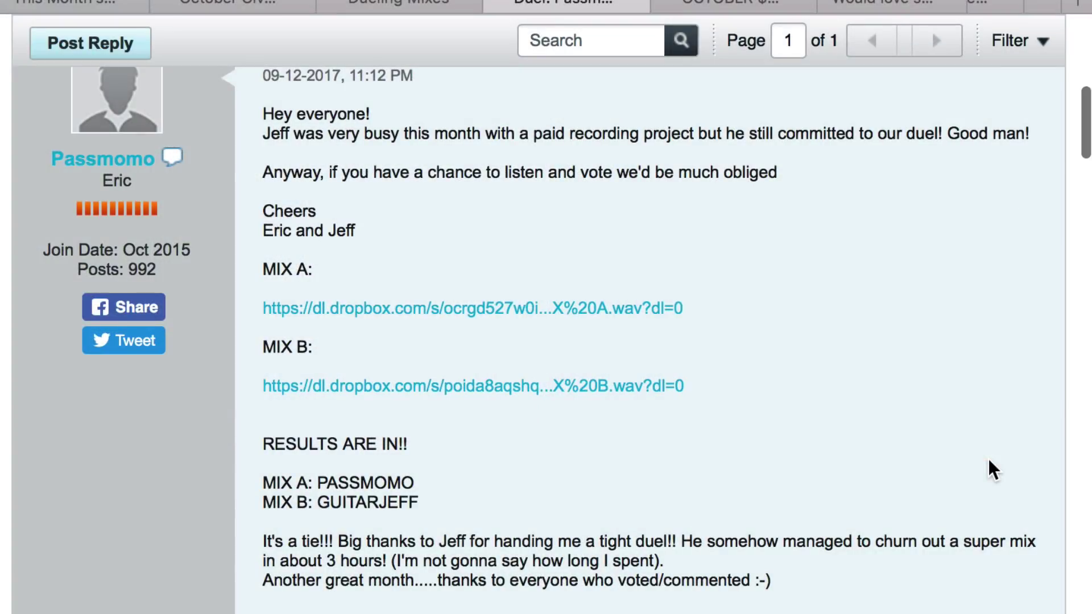
# Read the community mix duel thread, examining the MIX A and MIX B poll and the first reply.
pyautogui.scroll(-5, 990, 468)
pyautogui.scroll(-7, 990, 468)
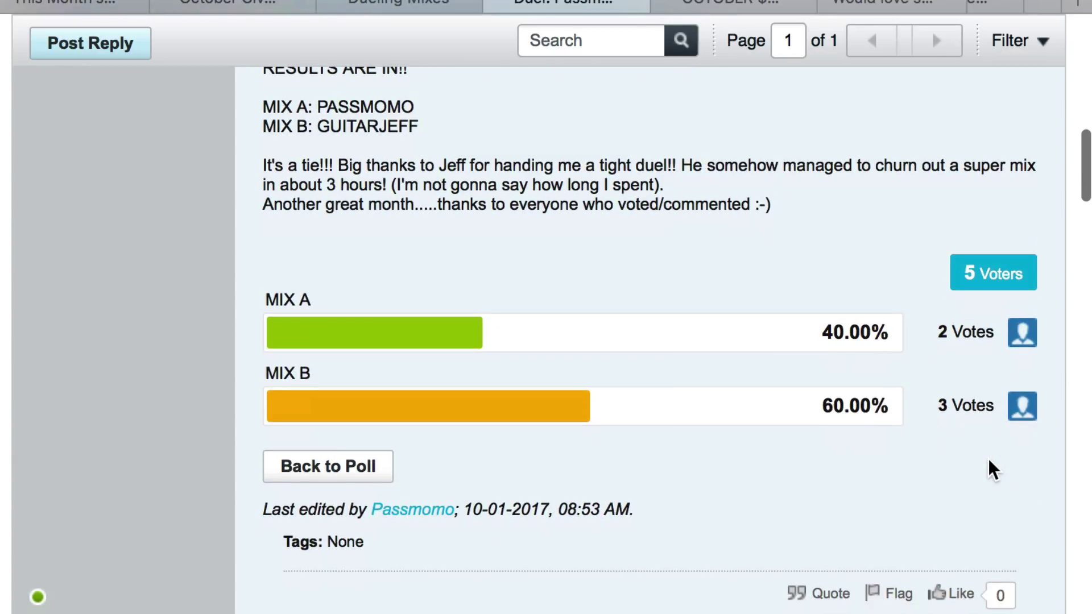
pyautogui.scroll(-2, 989, 468)
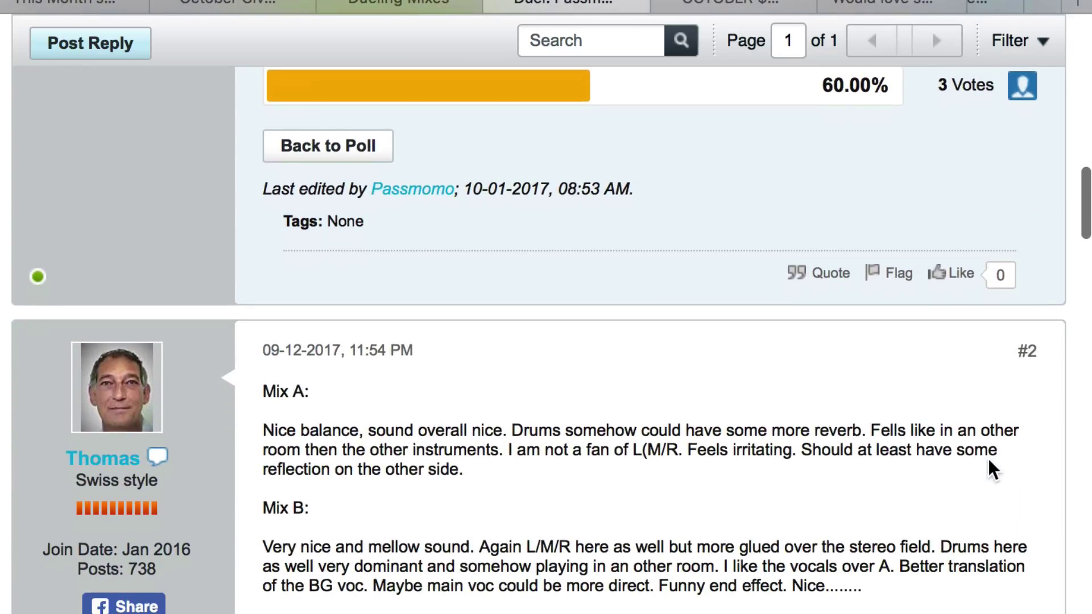
# Read the rest of the first reply in the mix duel thread, including its Mix B feedback and the comments beneath it.
pyautogui.scroll(-3, 990, 468)
pyautogui.scroll(-6, 993, 469)
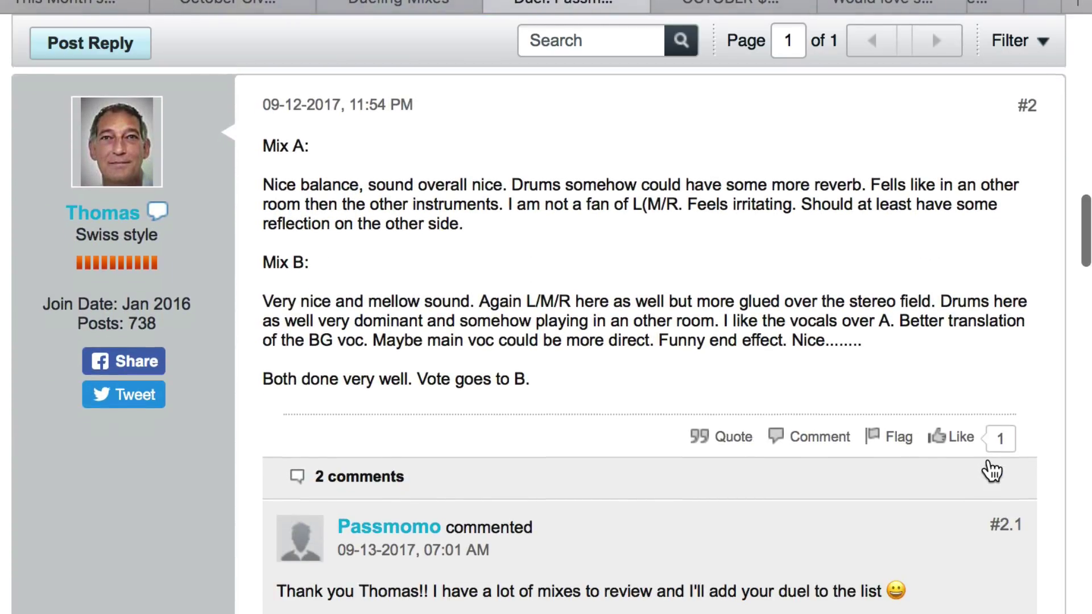
pyautogui.scroll(-6, 993, 471)
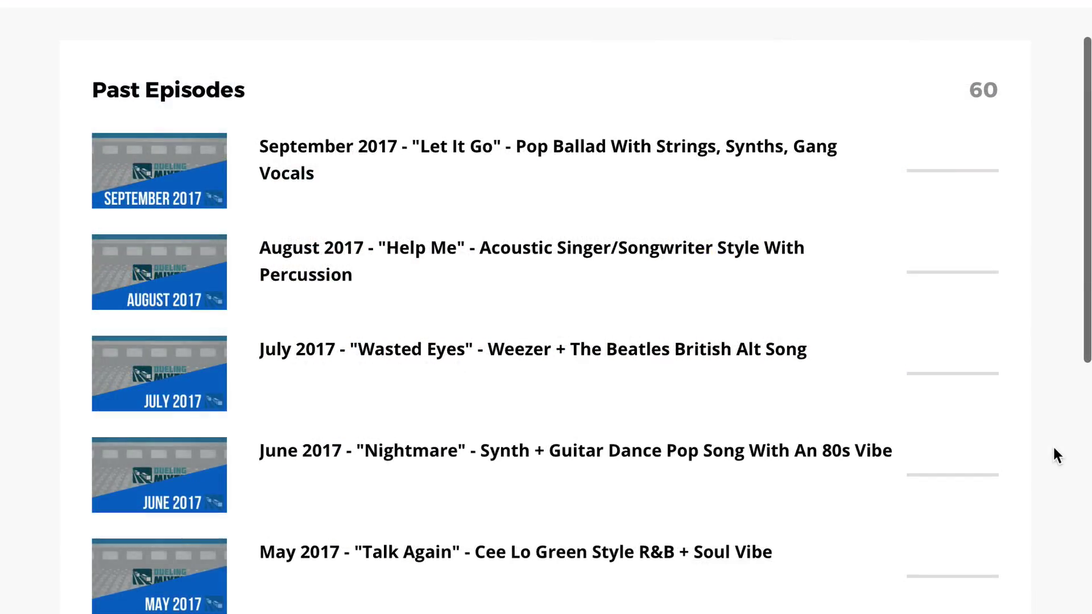
# Browse the Past Episodes list from September 2017 back to 2014, and skip to 11:35 in the second host's May 2017 "Talk Again" video.
pyautogui.scroll(-3, 1055, 448)
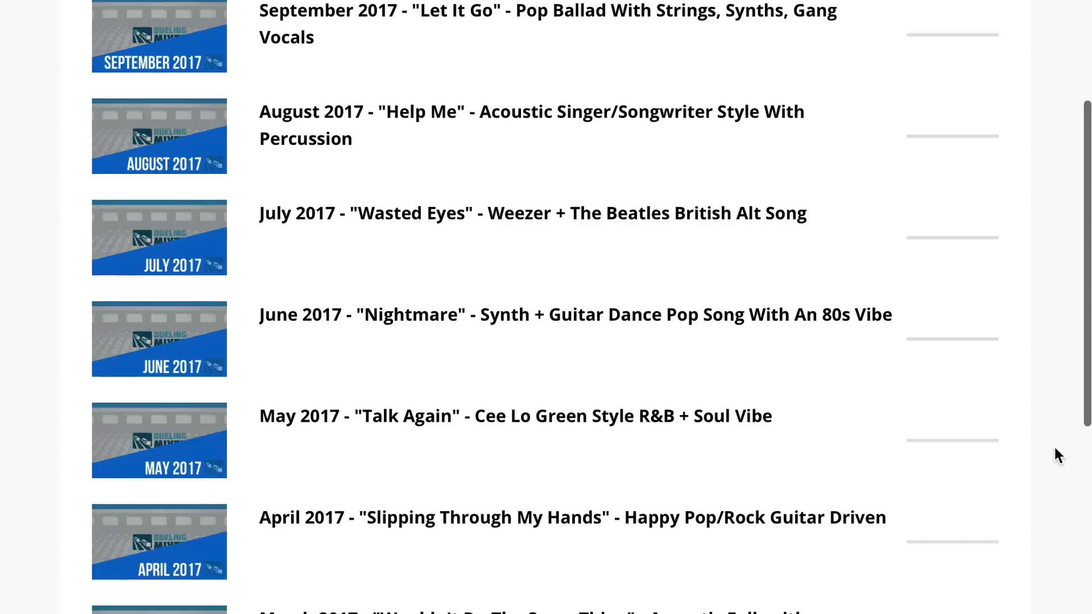
pyautogui.scroll(-4, 1055, 455)
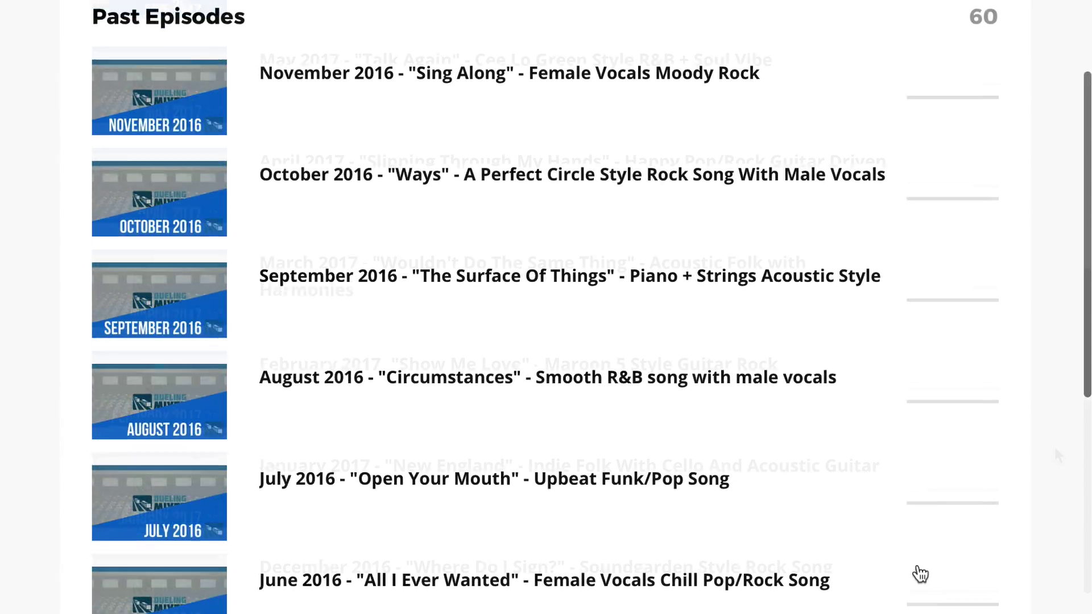
pyautogui.scroll(-5, 919, 575)
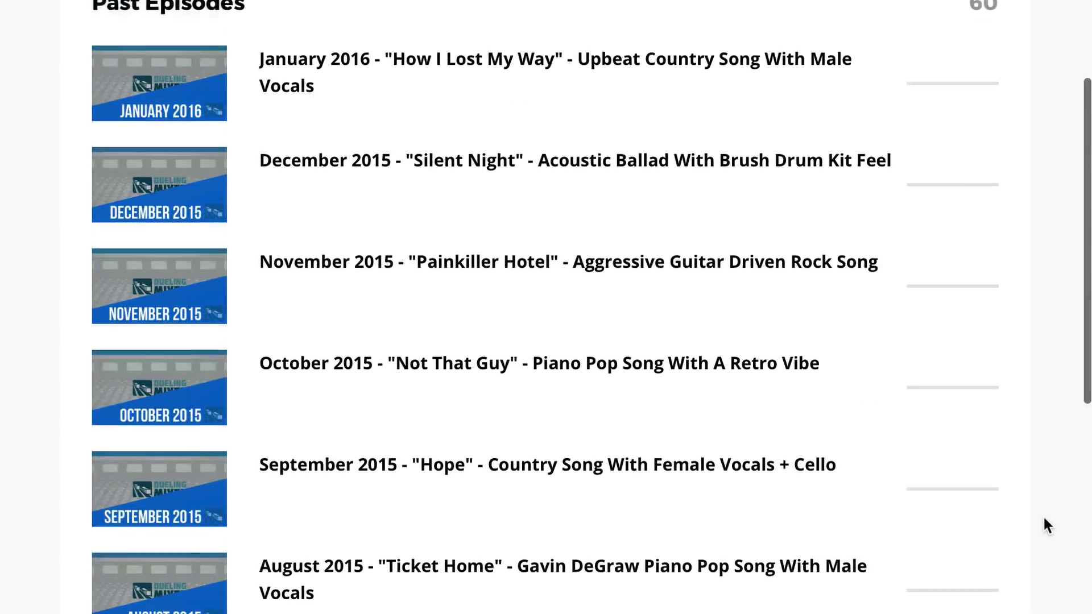
pyautogui.scroll(-3, 1046, 520)
pyautogui.scroll(-5, 1044, 519)
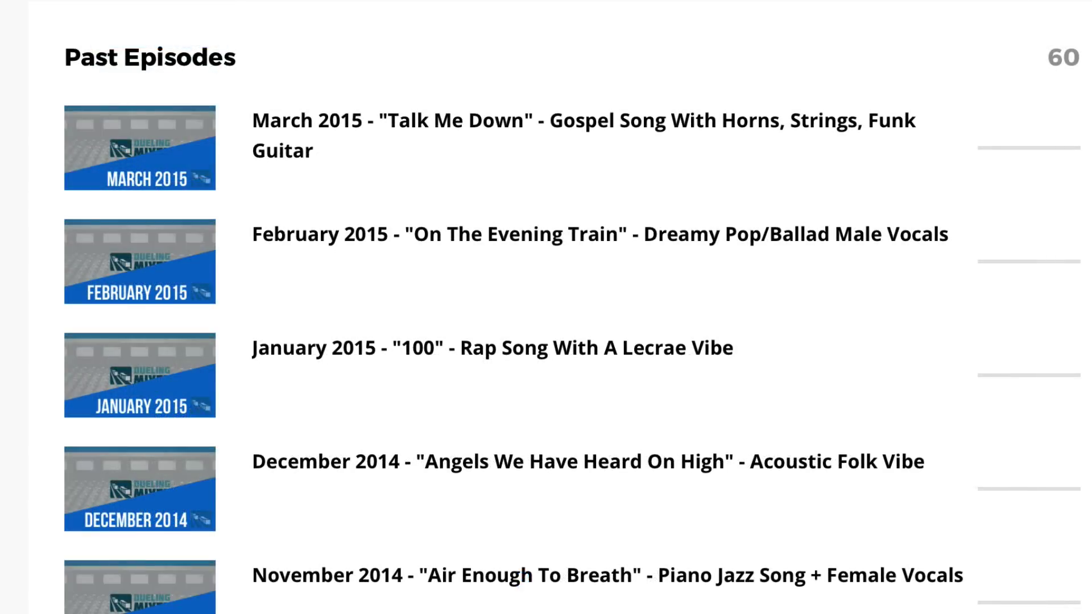
pyautogui.scroll(-3, 546, 307)
pyautogui.scroll(-5, 546, 307)
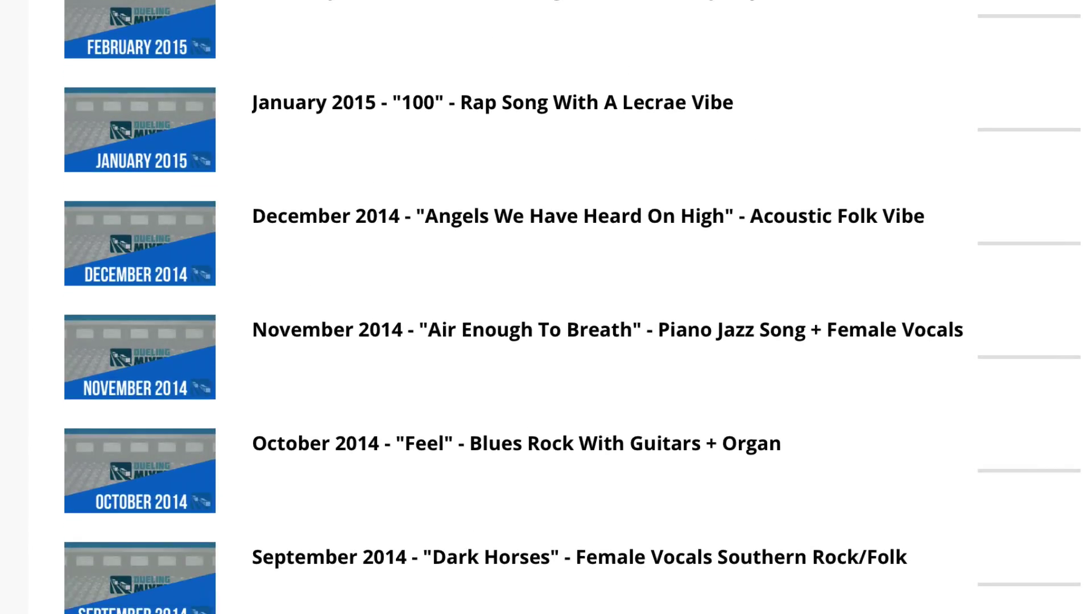
pyautogui.scroll(-5, 546, 307)
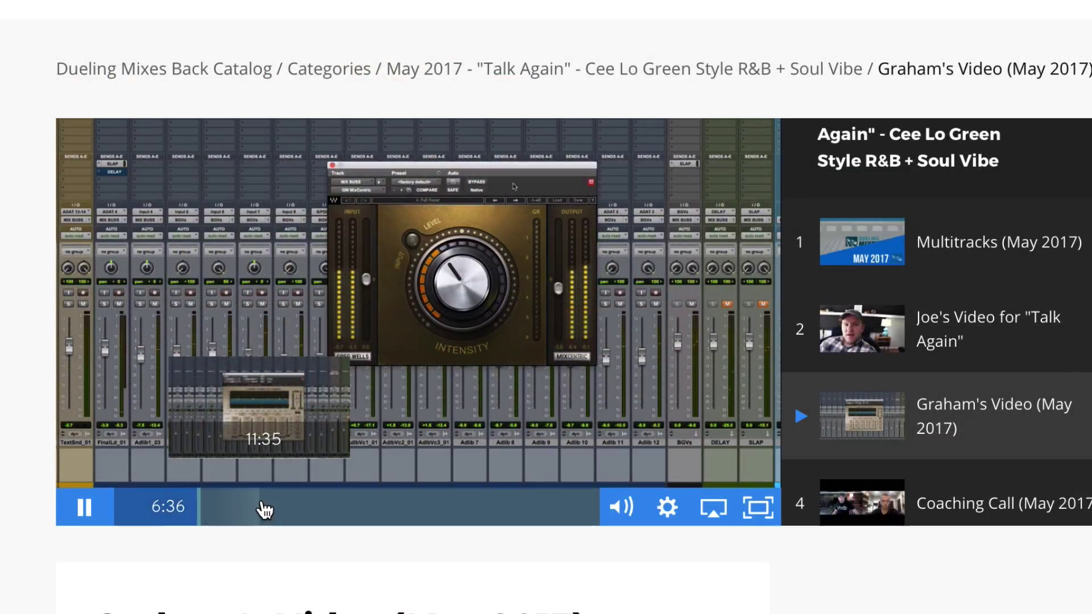
pyautogui.click(261, 507)
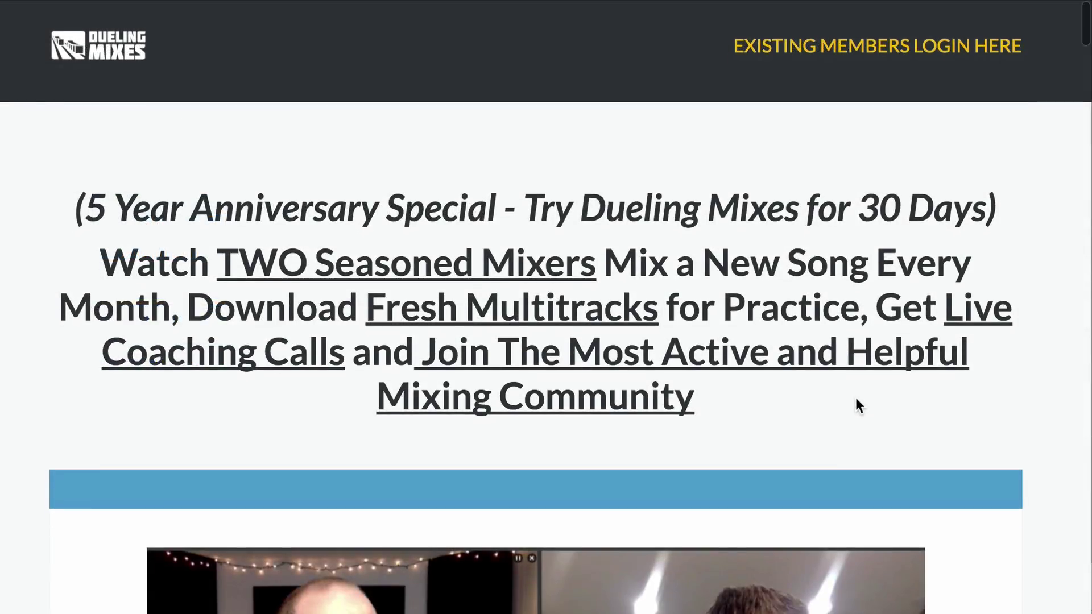
# Read the Dueling Mixes sign-up page from the anniversary headline through the 30-day free trial offer to the Bonus 1 back catalog section.
pyautogui.scroll(-2, 856, 398)
pyautogui.scroll(-10, 857, 401)
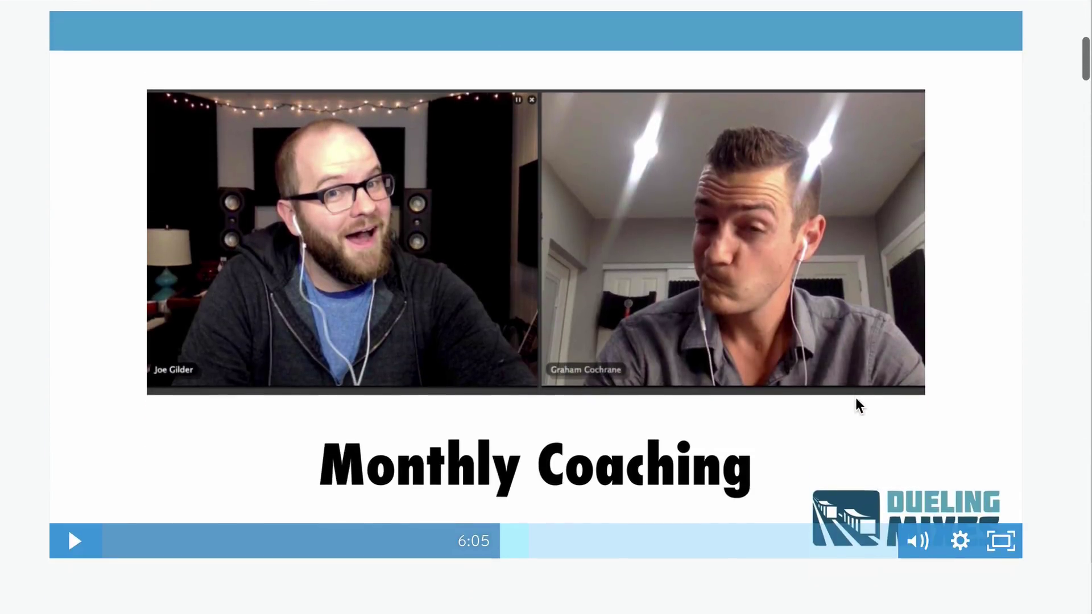
pyautogui.scroll(-8, 856, 398)
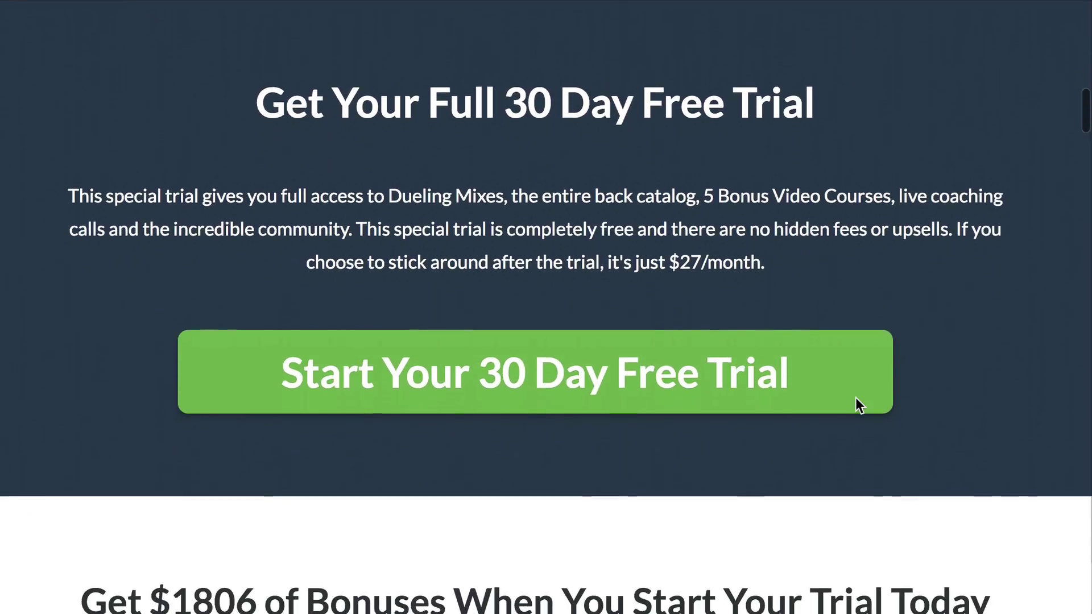
pyautogui.scroll(-7, 856, 399)
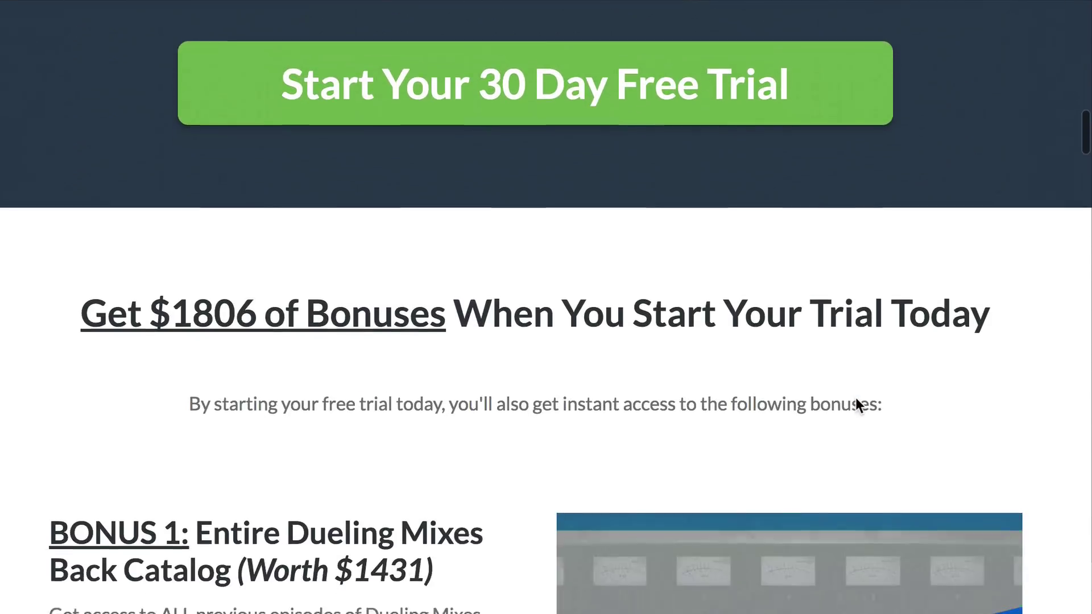
pyautogui.scroll(-3, 856, 398)
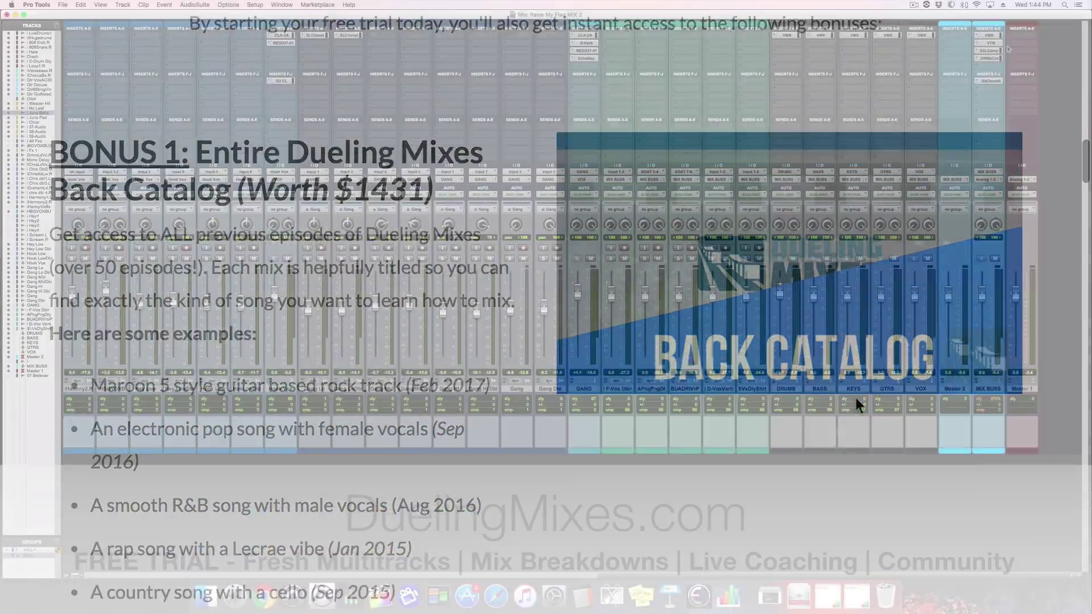